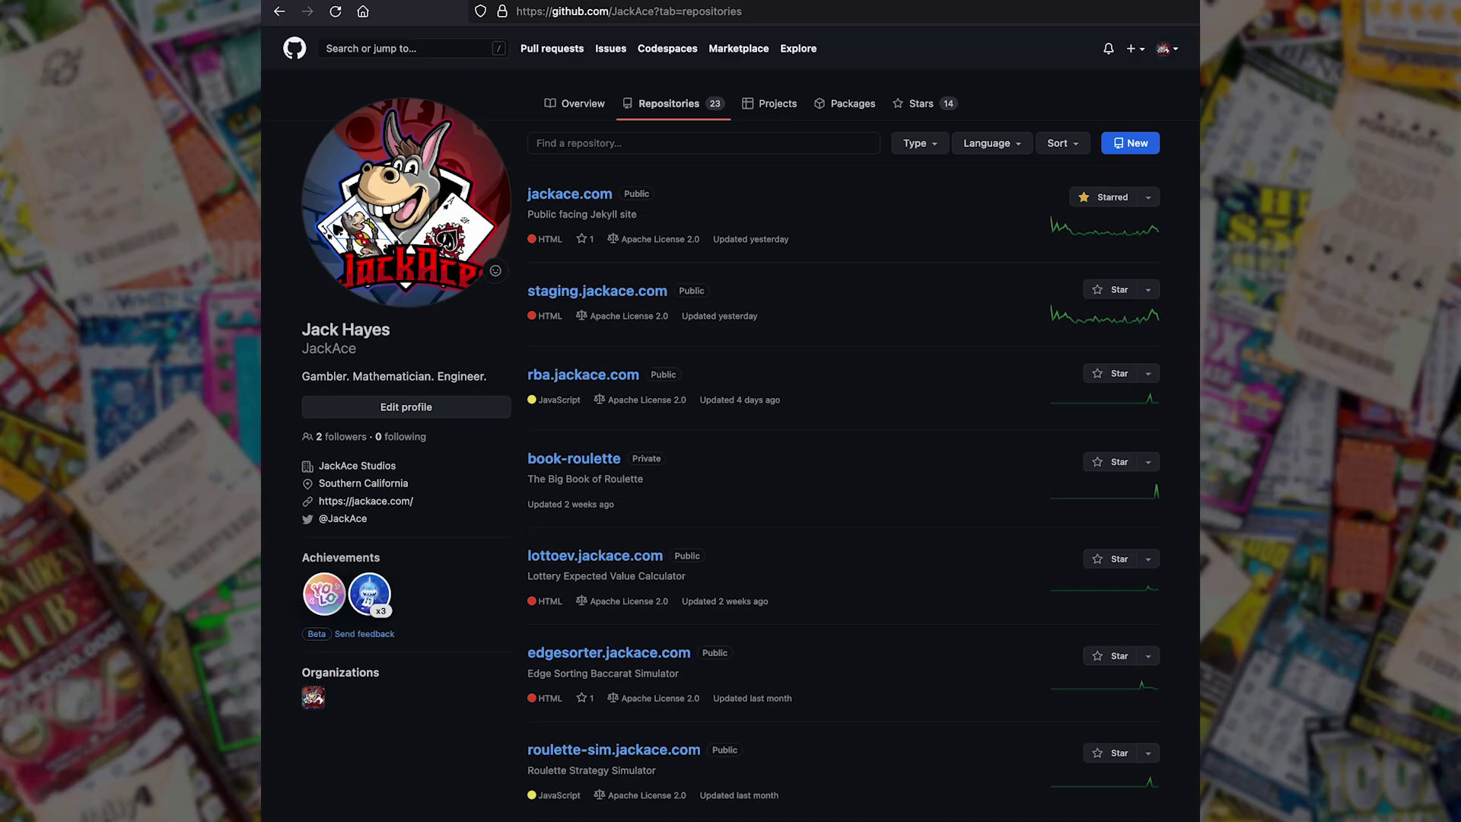
scroll(731, 426, "down", 5)
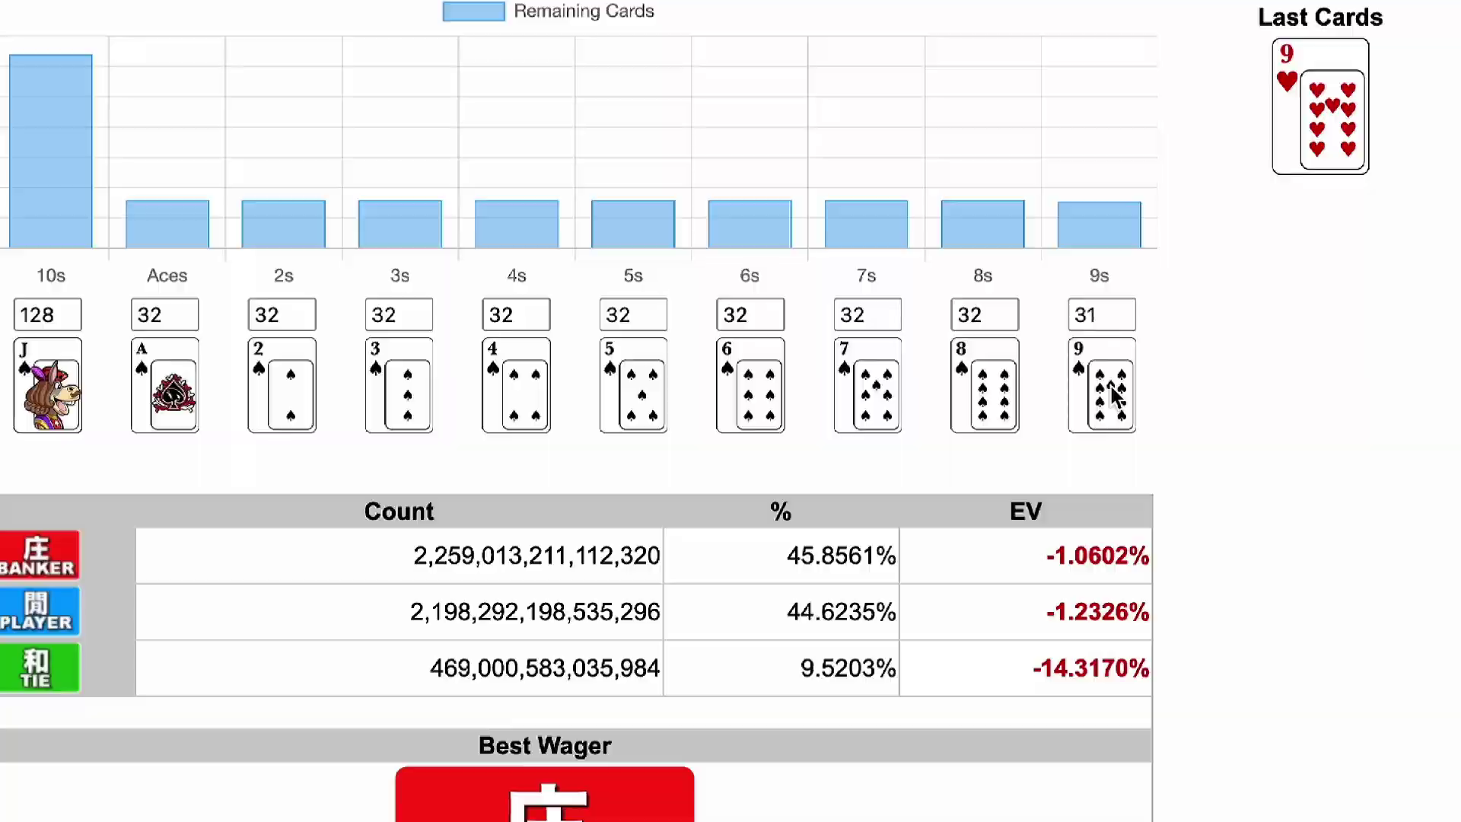
left_click(991, 396)
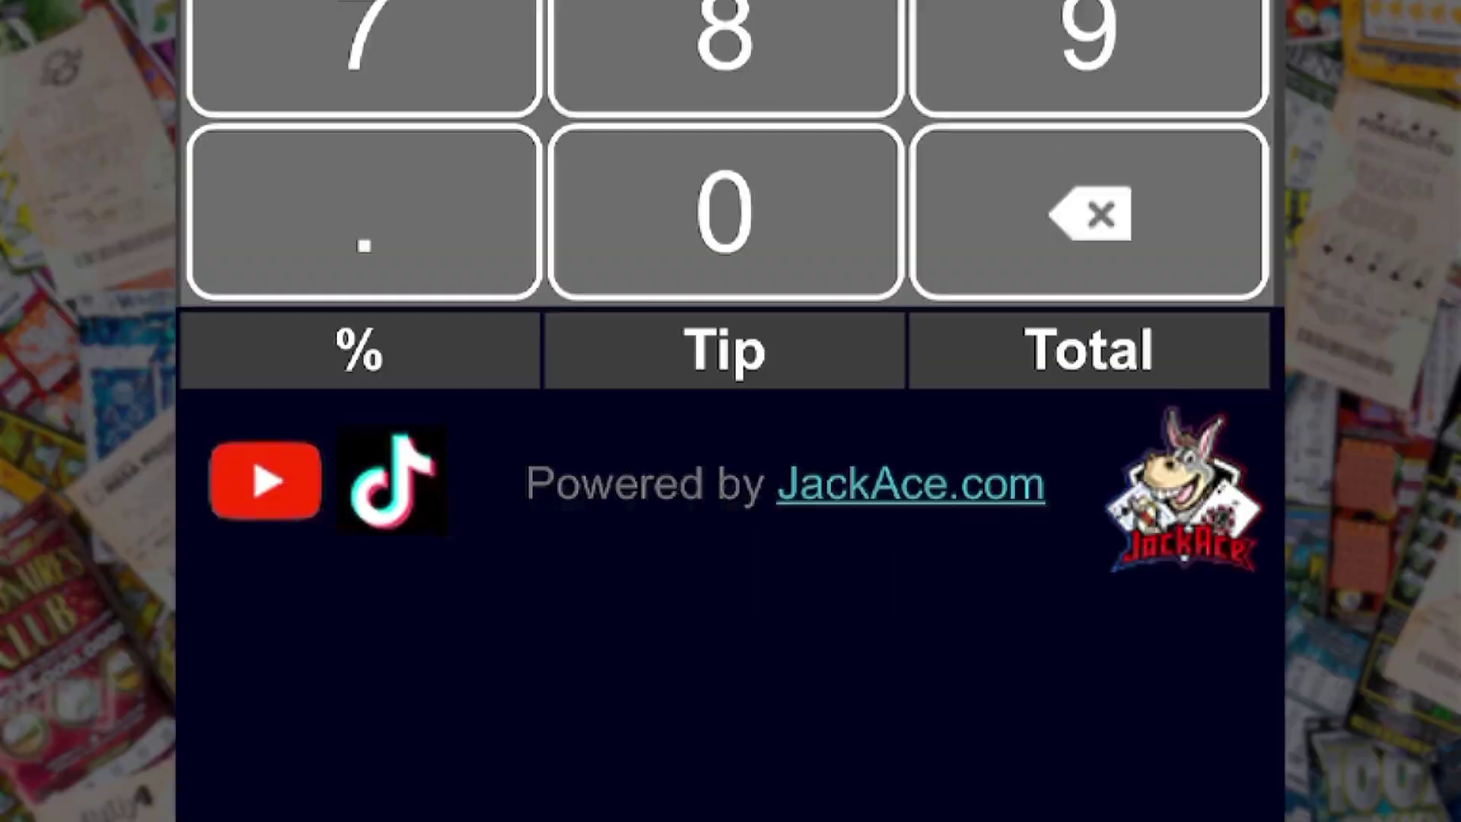
left_click(874, 184)
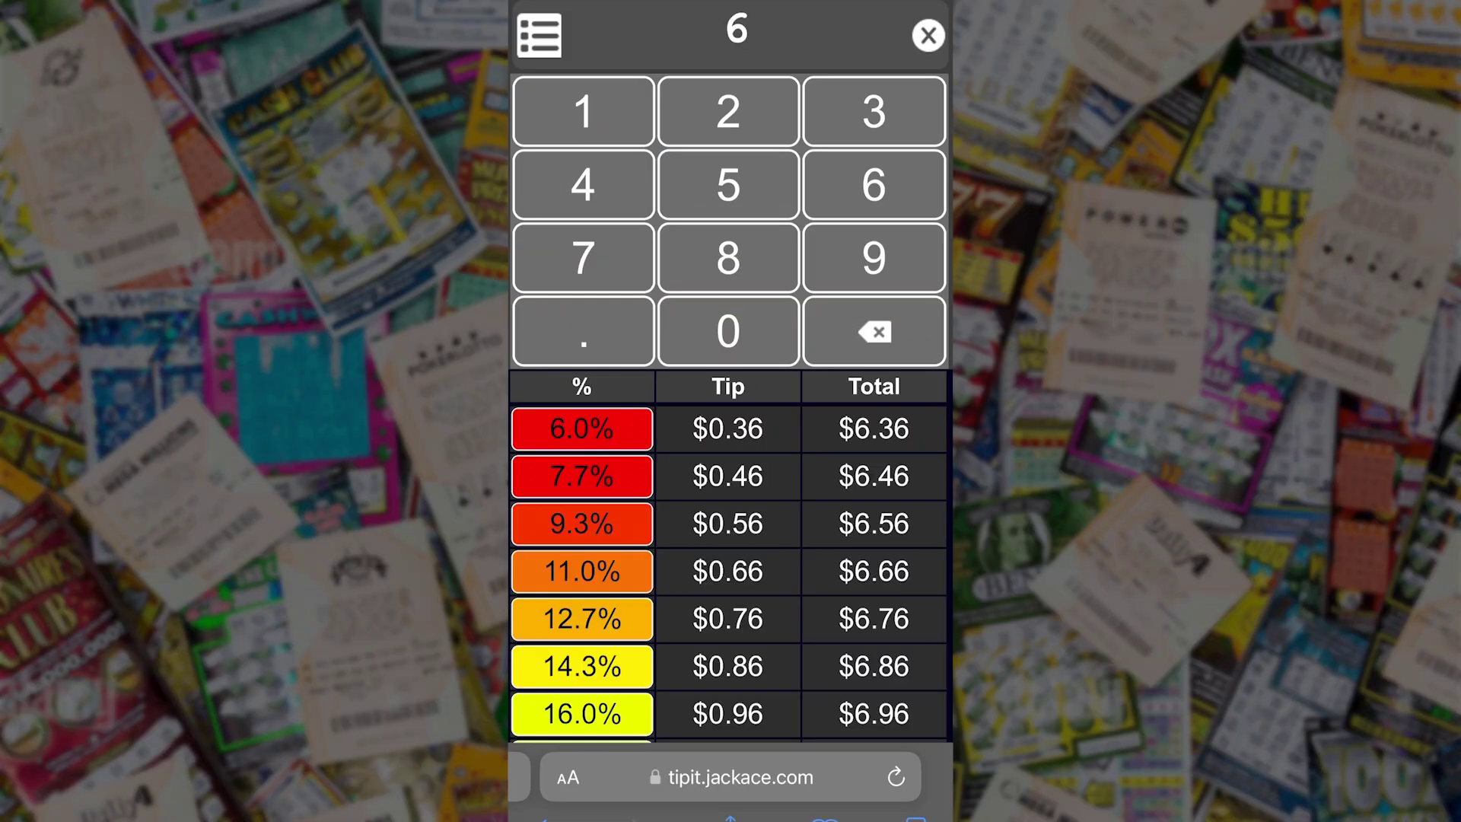
left_click(873, 258)
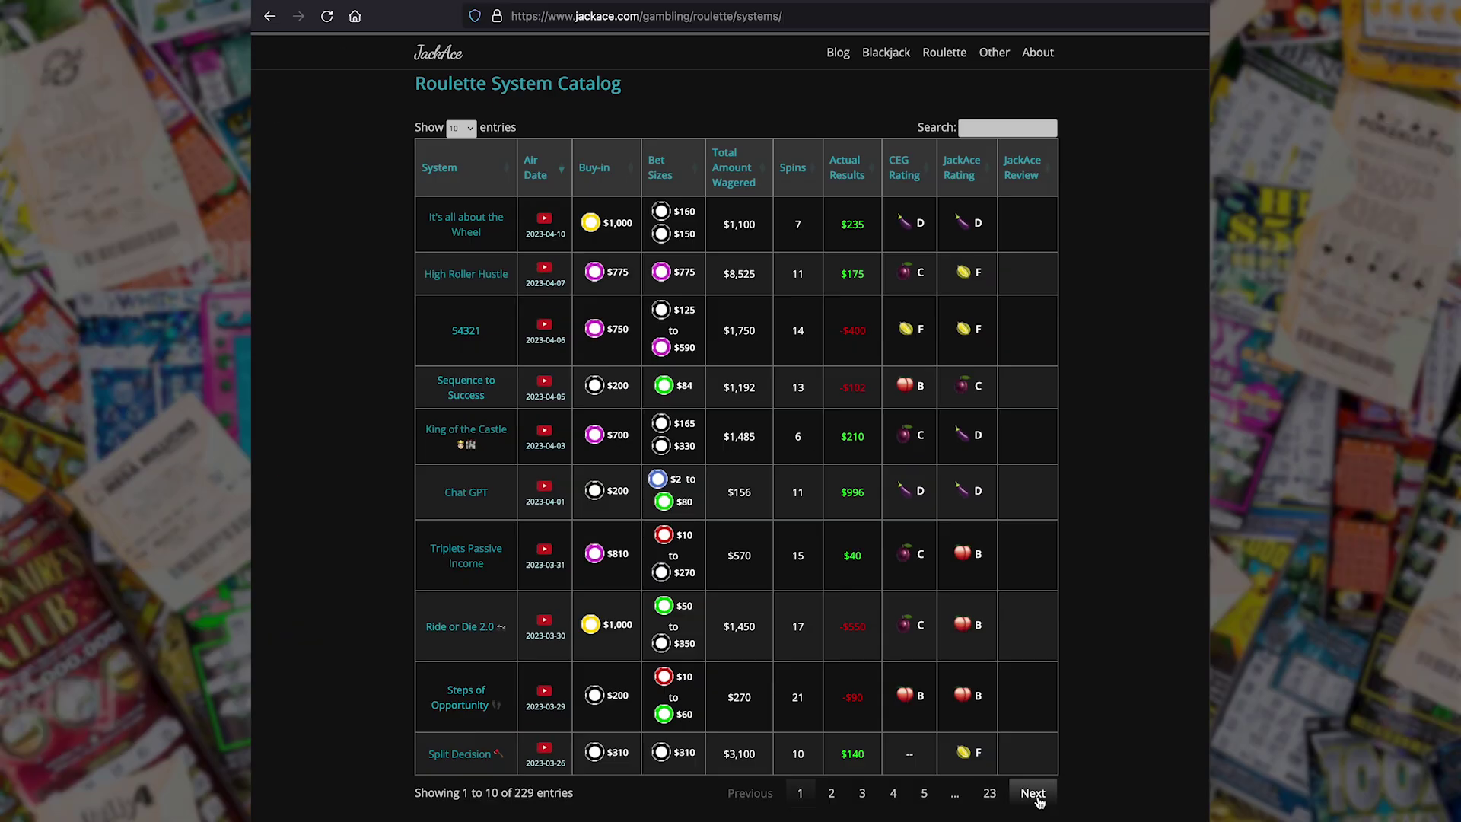
left_click(1034, 796)
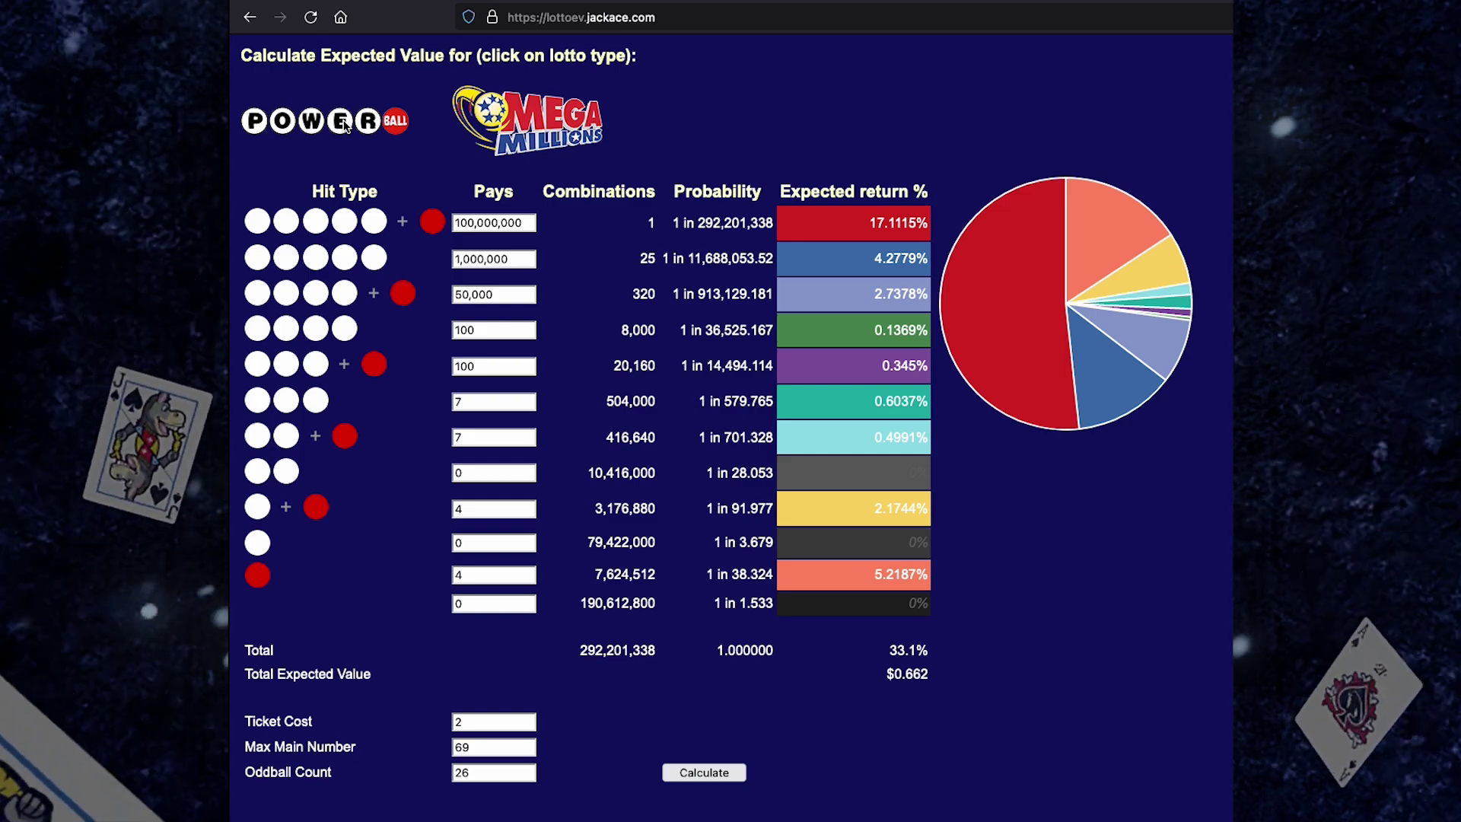
- Load the Powerball figures and examine the max main number, the prize payouts and the total expected return
left_click(344, 126)
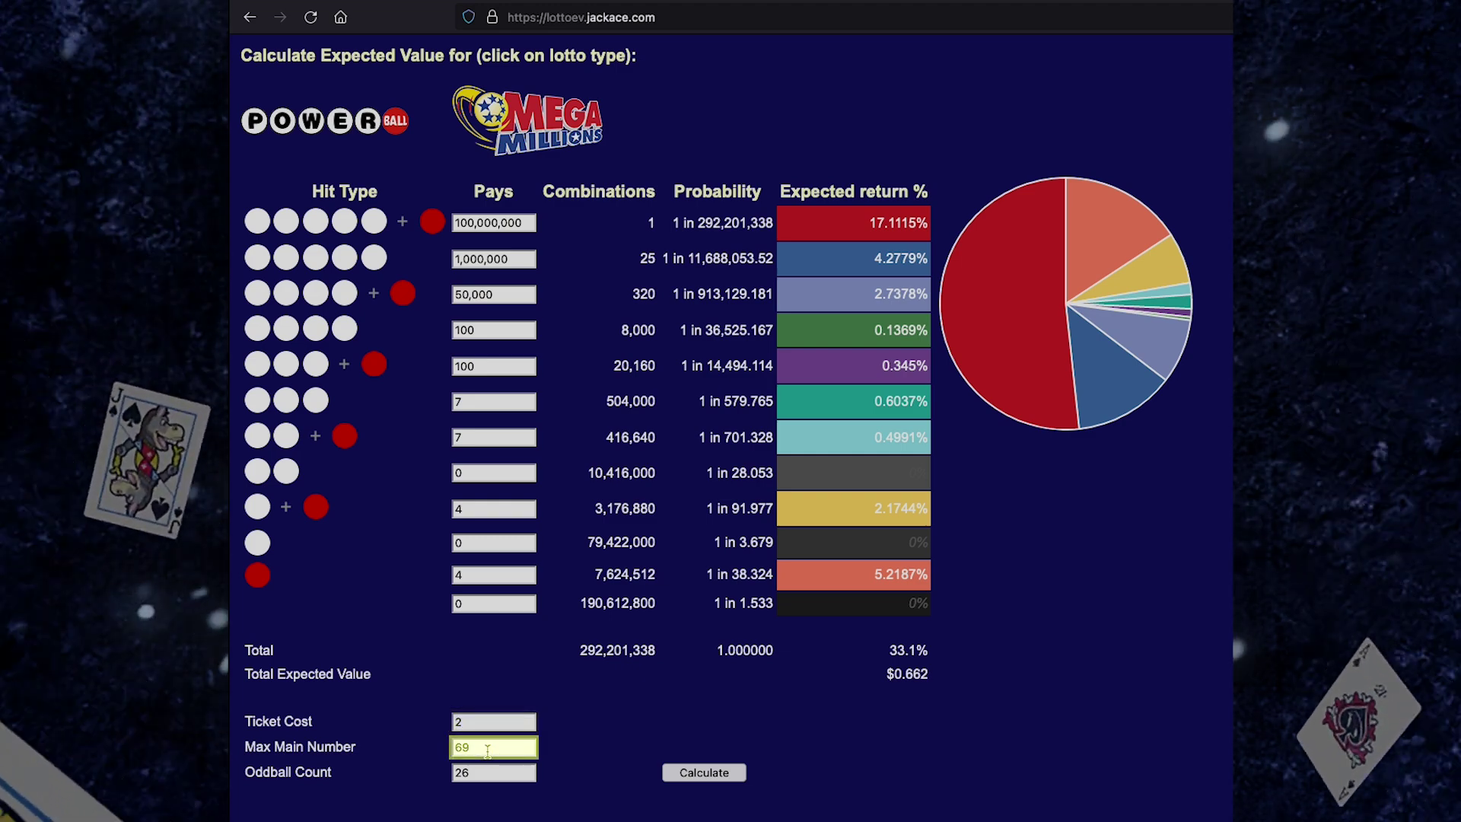
left_click_drag(489, 751, 431, 748)
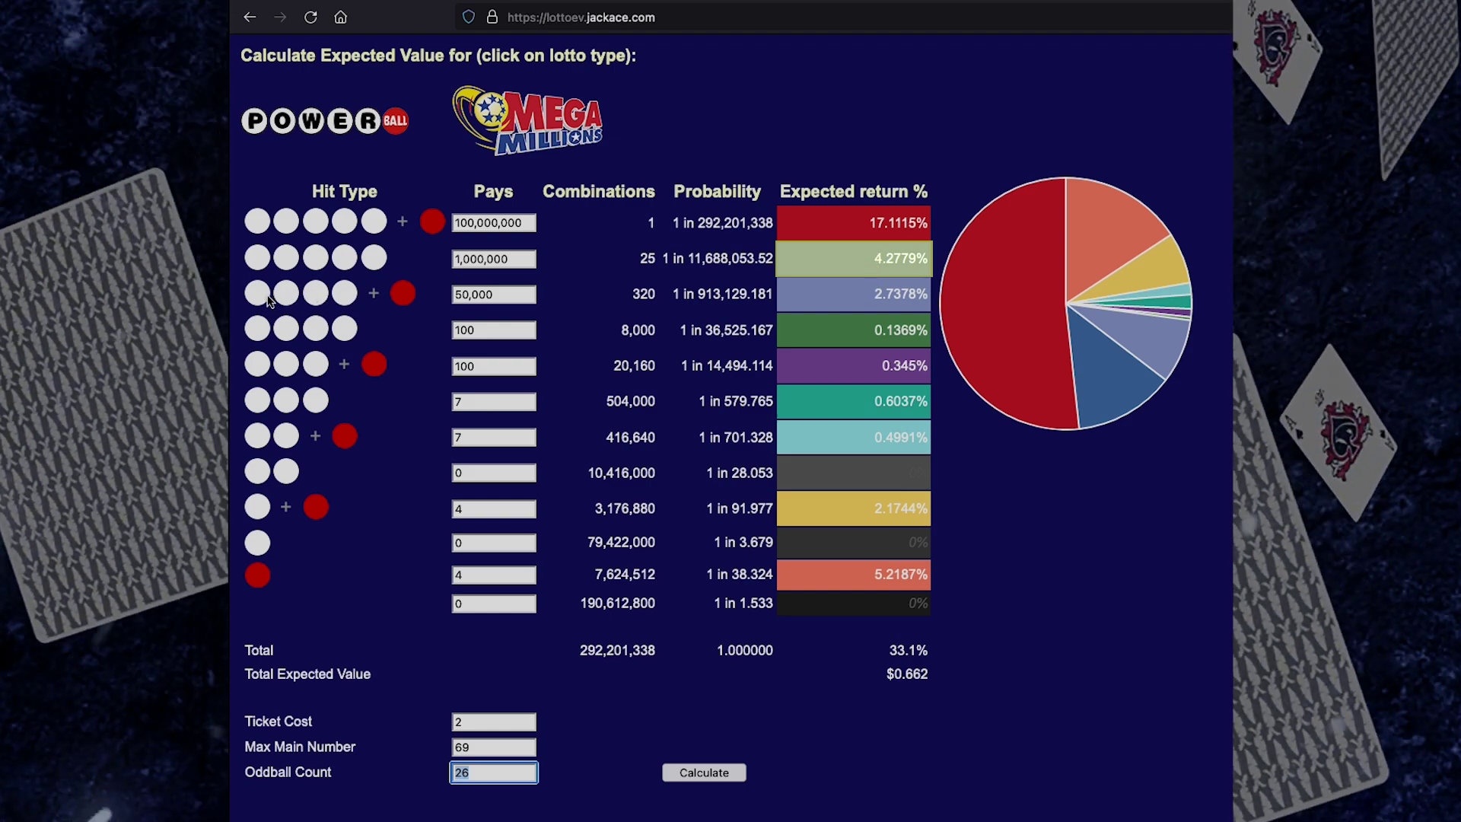
left_click(457, 295)
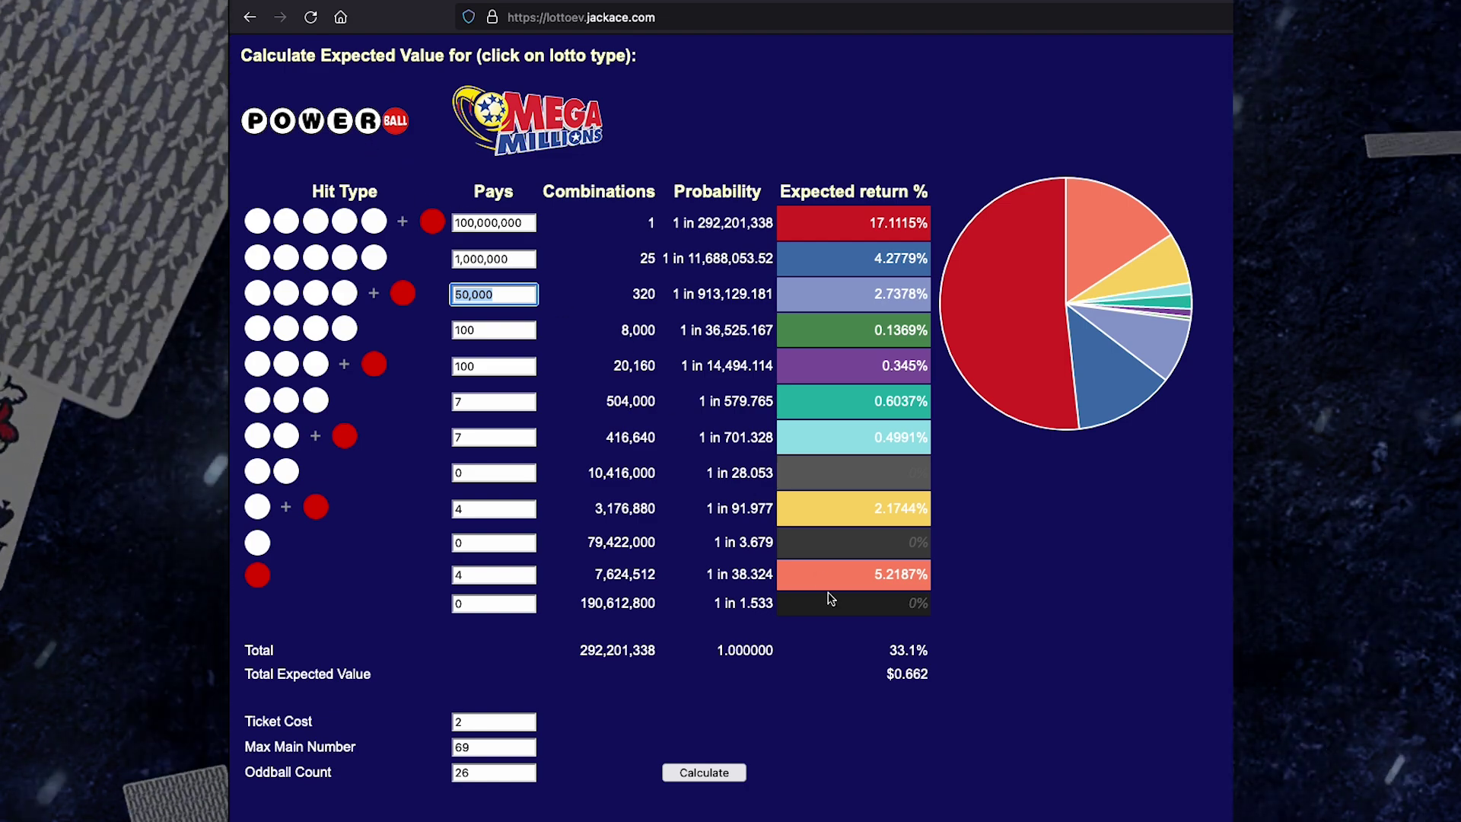
left_click_drag(887, 651, 935, 653)
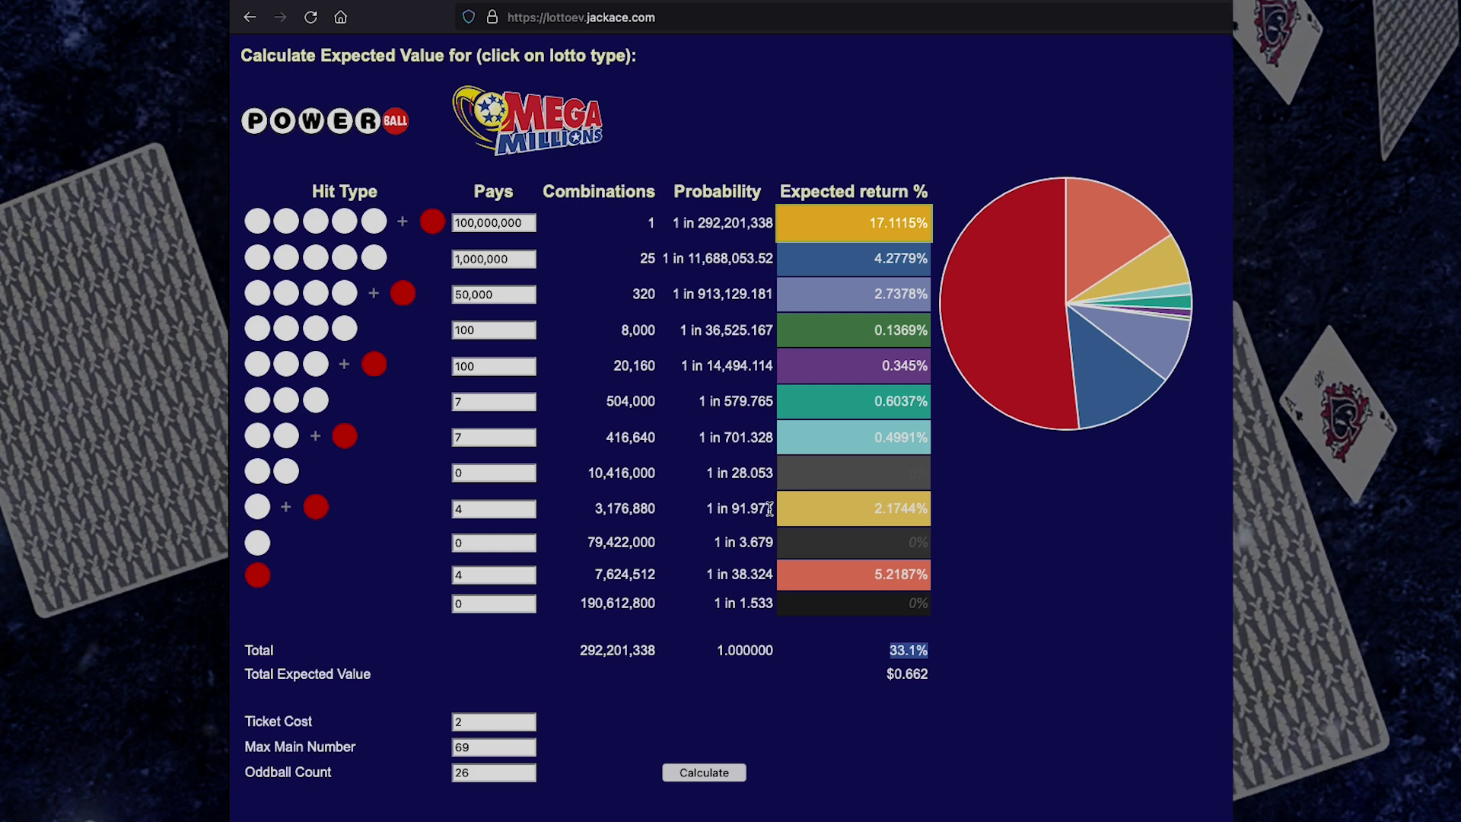
- Set the Powerball jackpot payout to 200,000,000 and recalculate the expected return
left_click(458, 222)
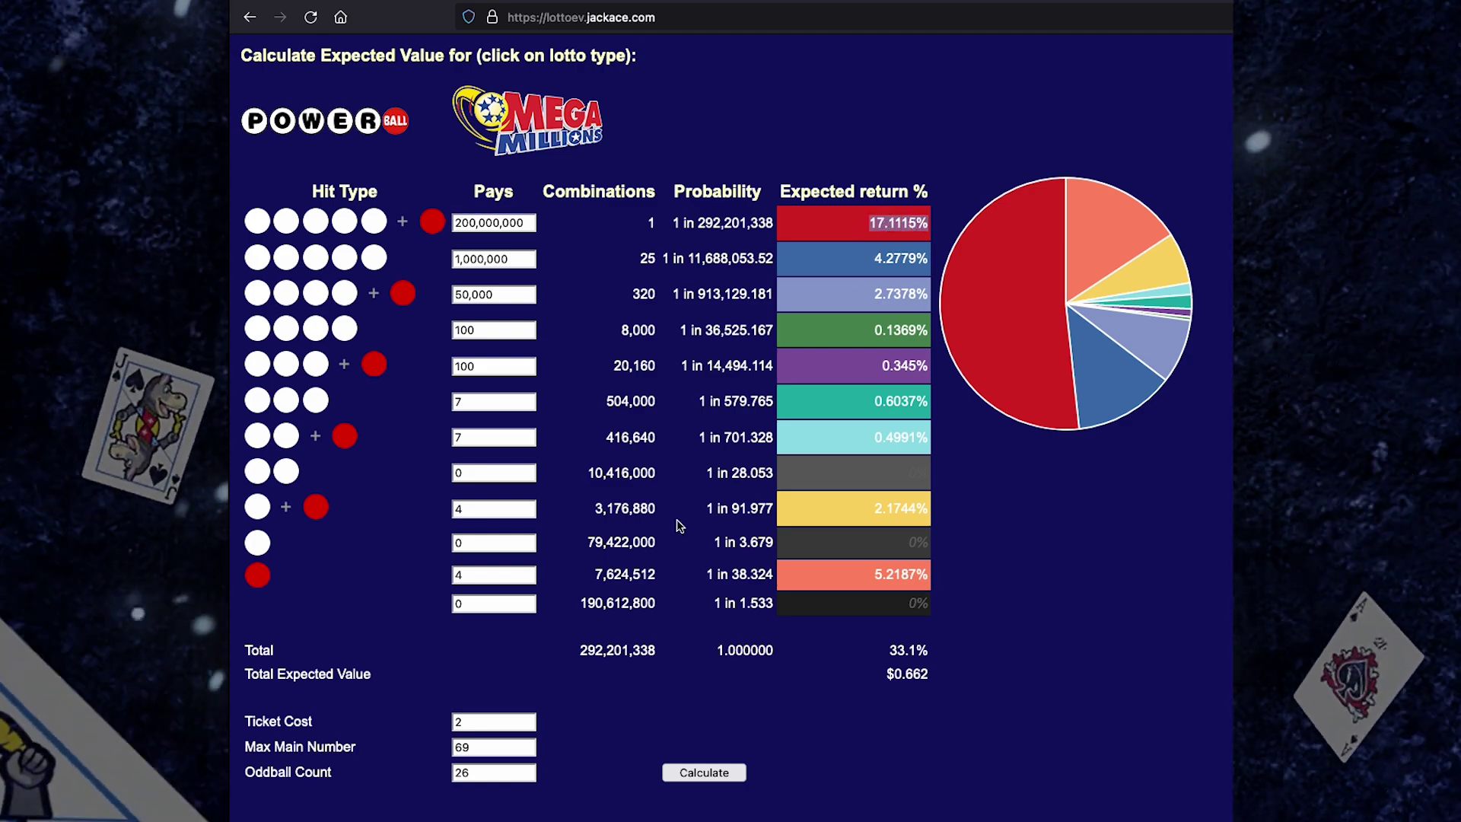
left_click(705, 773)
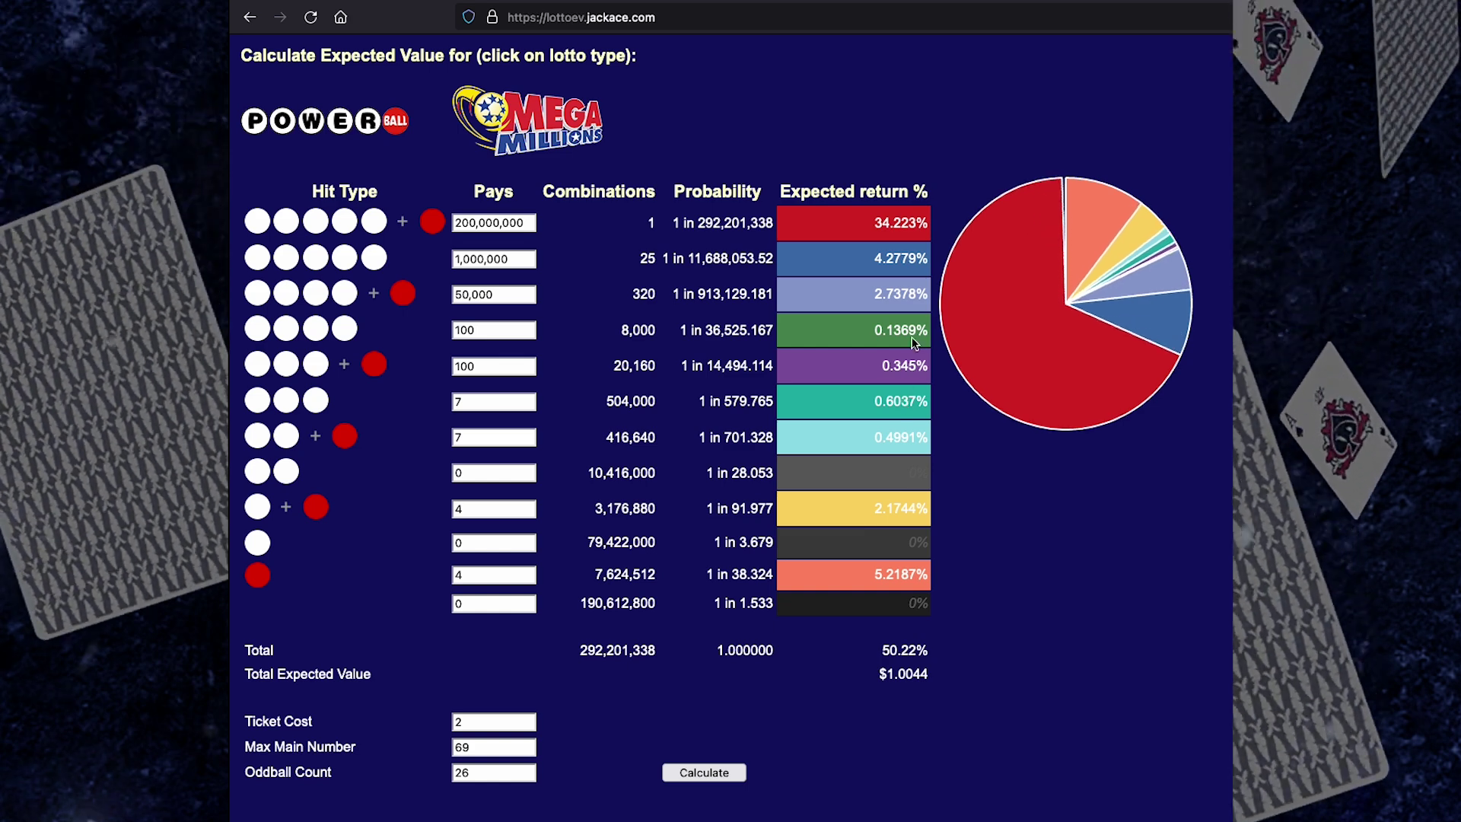
mouse_move(1021, 240)
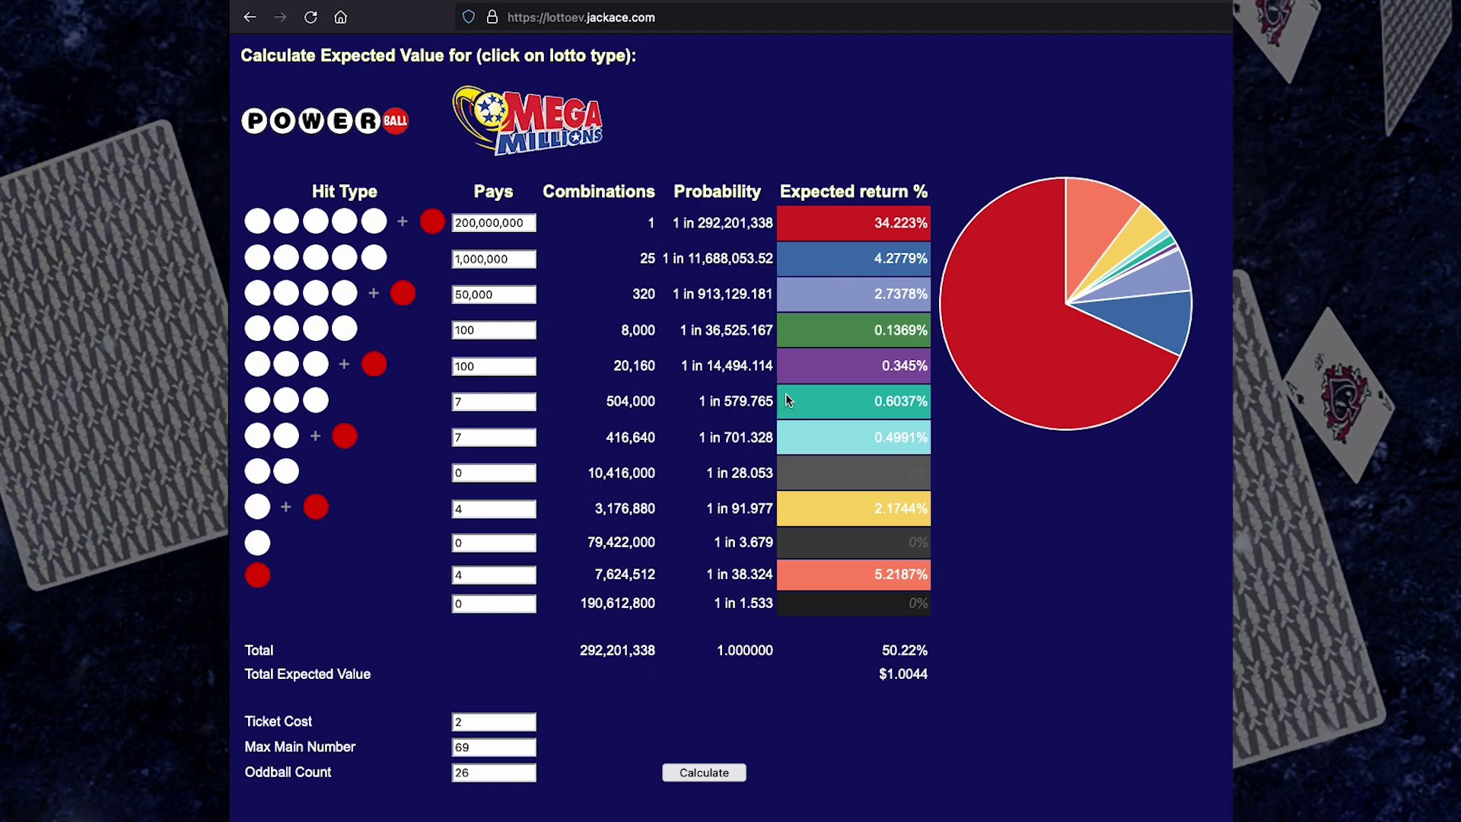
- Raise the Powerball jackpot payout to 400,000,000 and recalculate the expected return
mouse_move(945, 271)
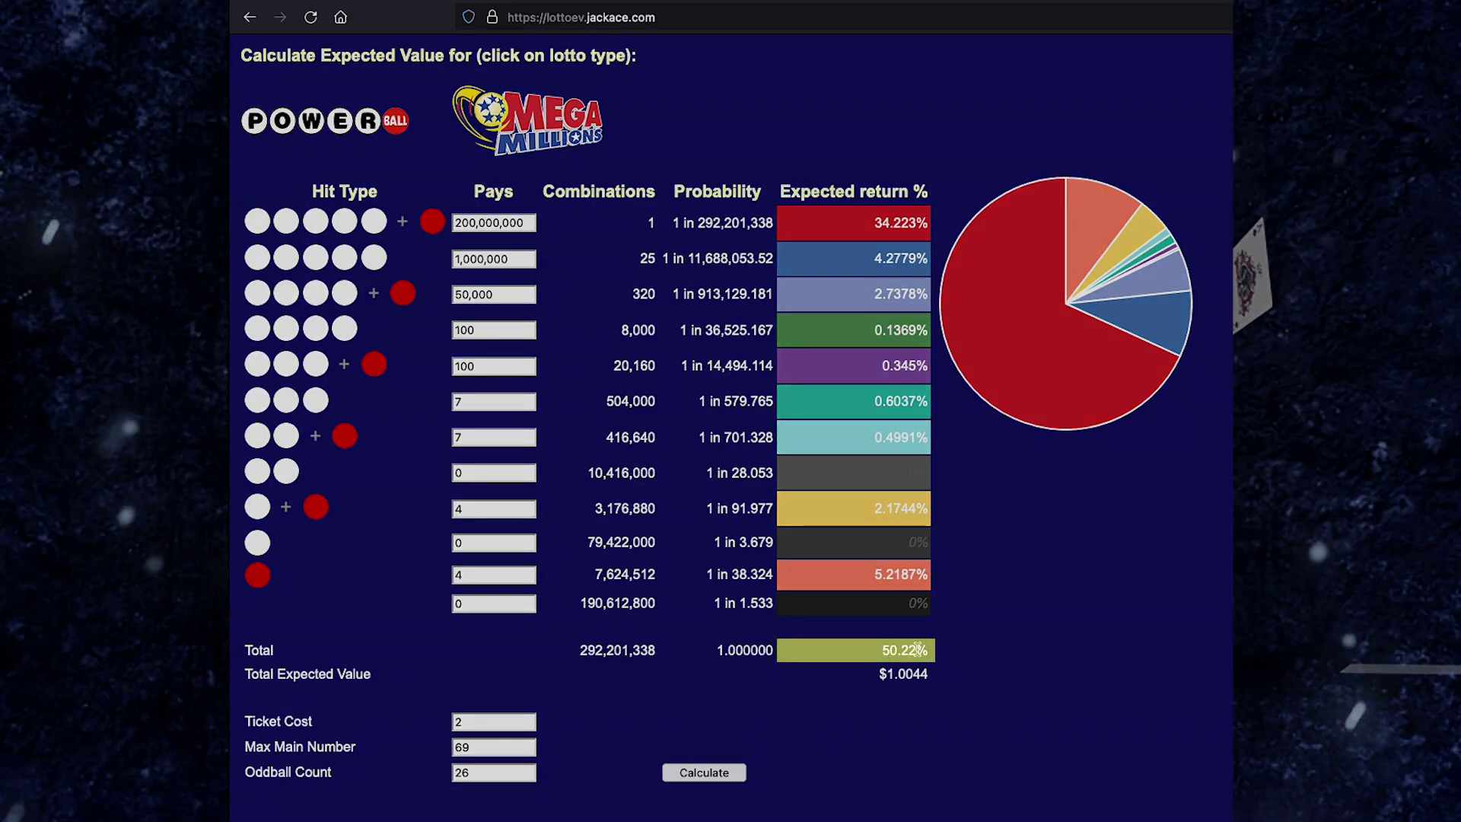
left_click(443, 222)
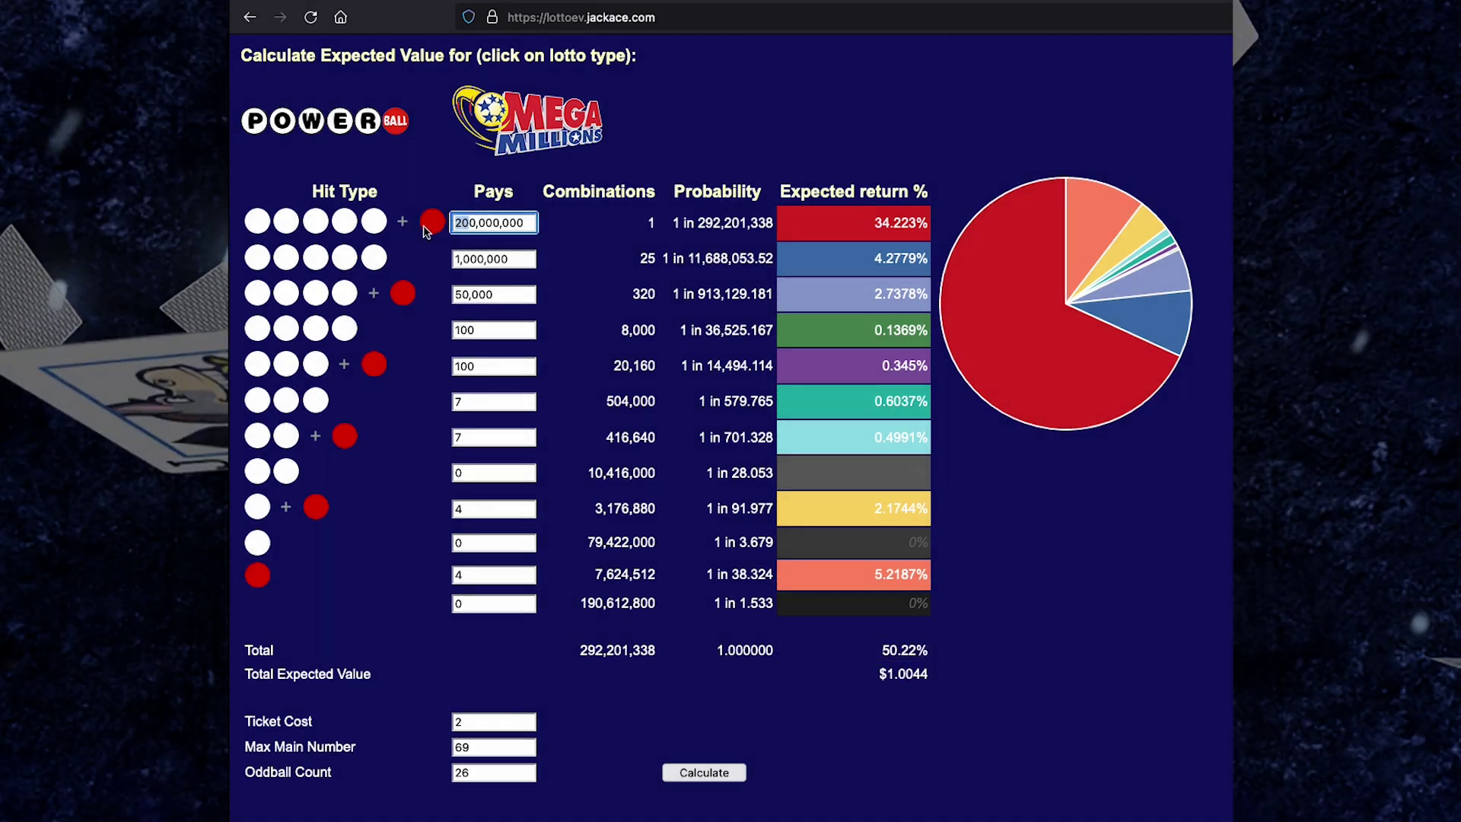
left_click(703, 773)
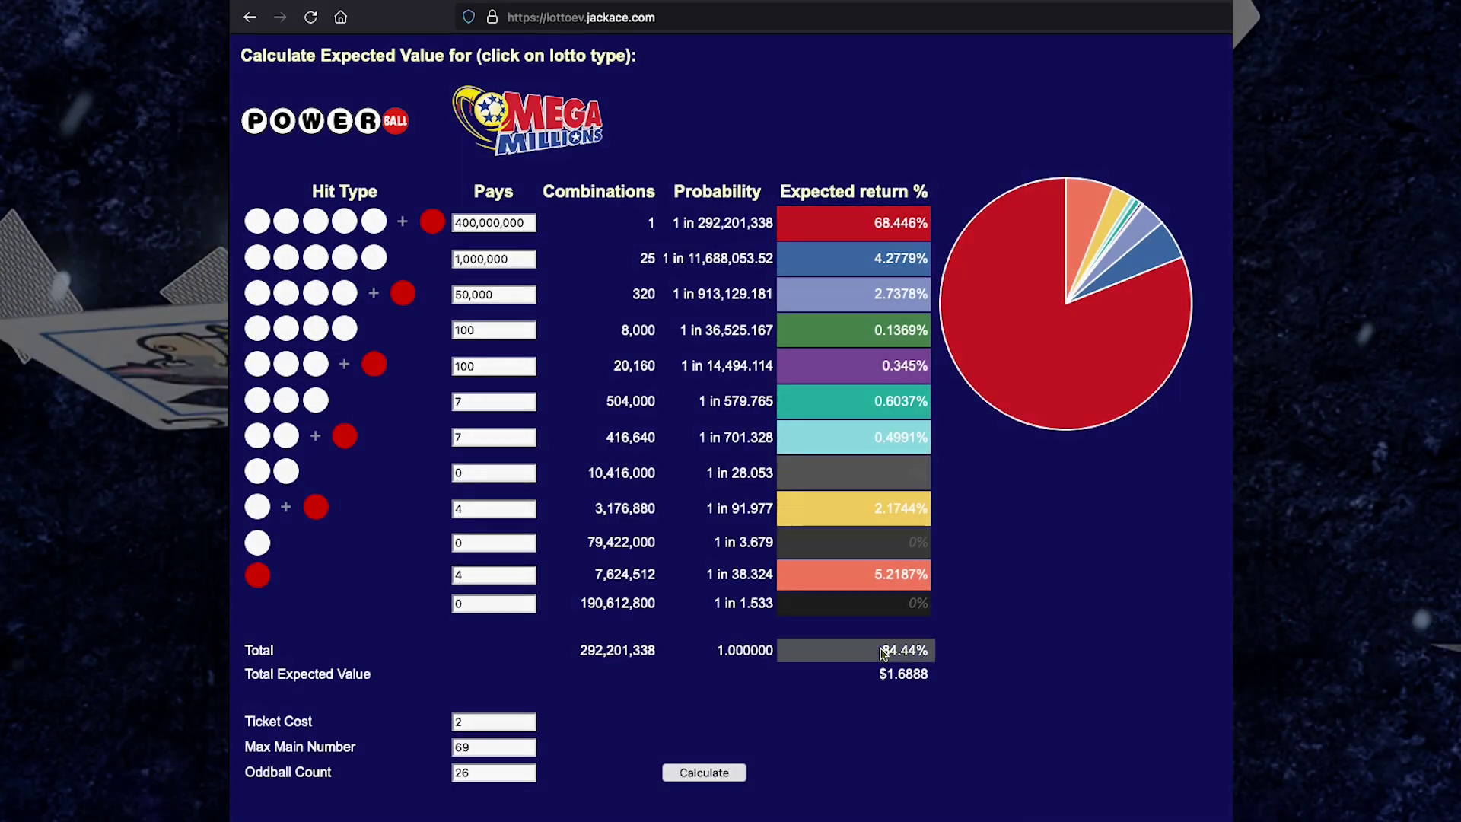
- Set the Powerball jackpot payout to 600,000,000, compare it with the jackpot odds, and recalculate the expected return
left_click(459, 222)
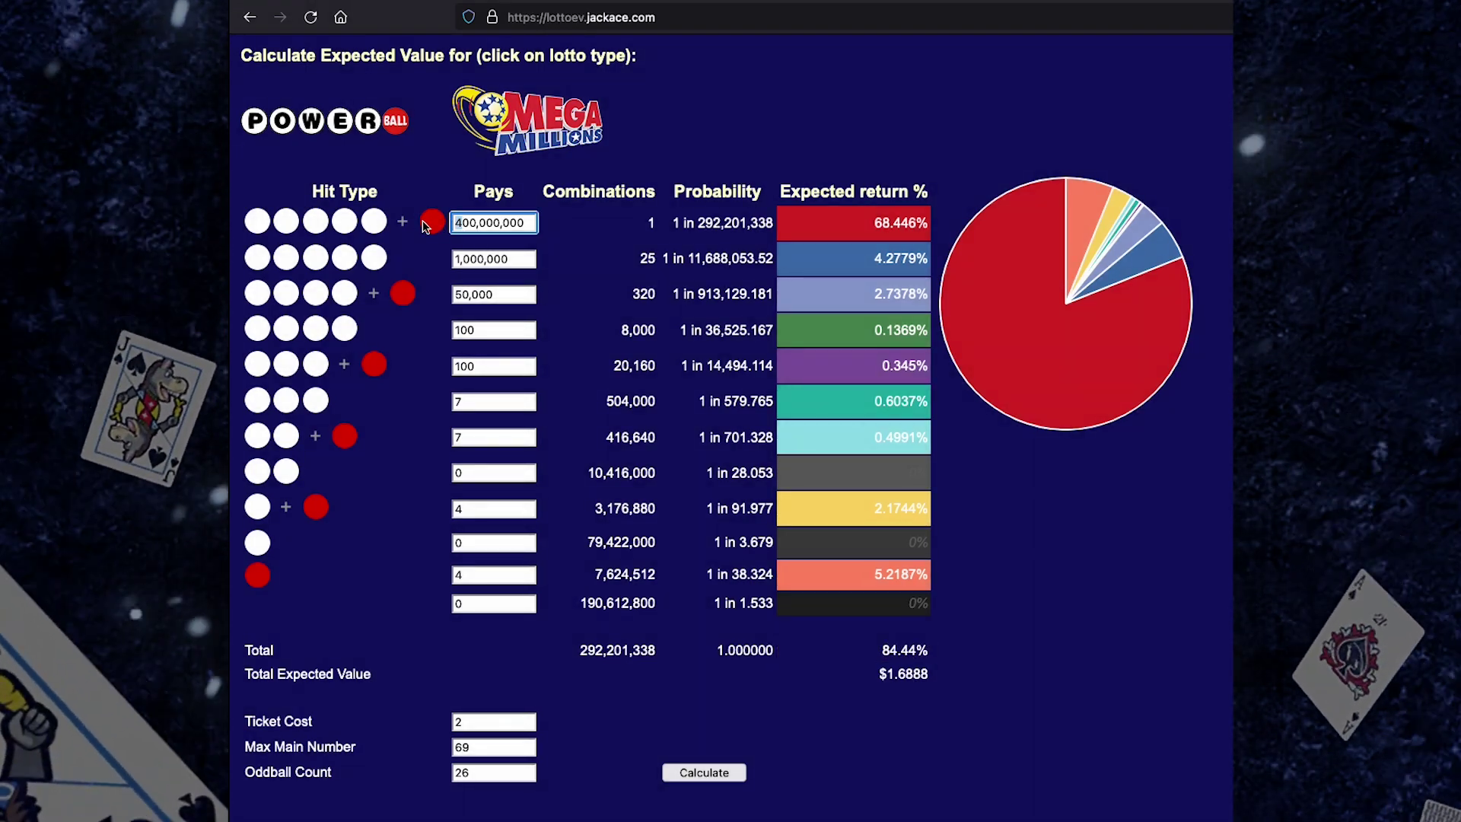
key("Tab")
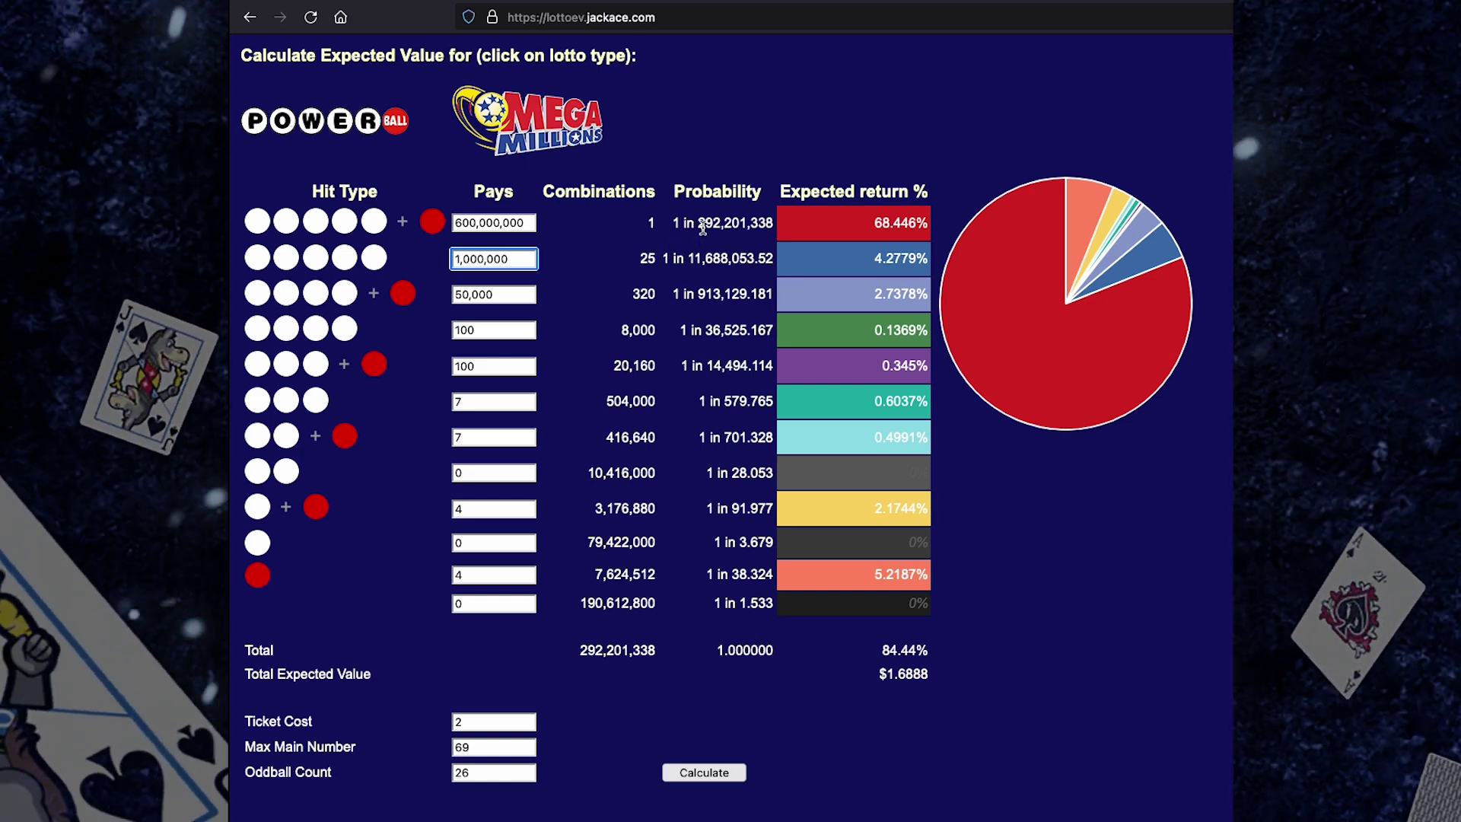
left_click_drag(698, 223, 777, 226)
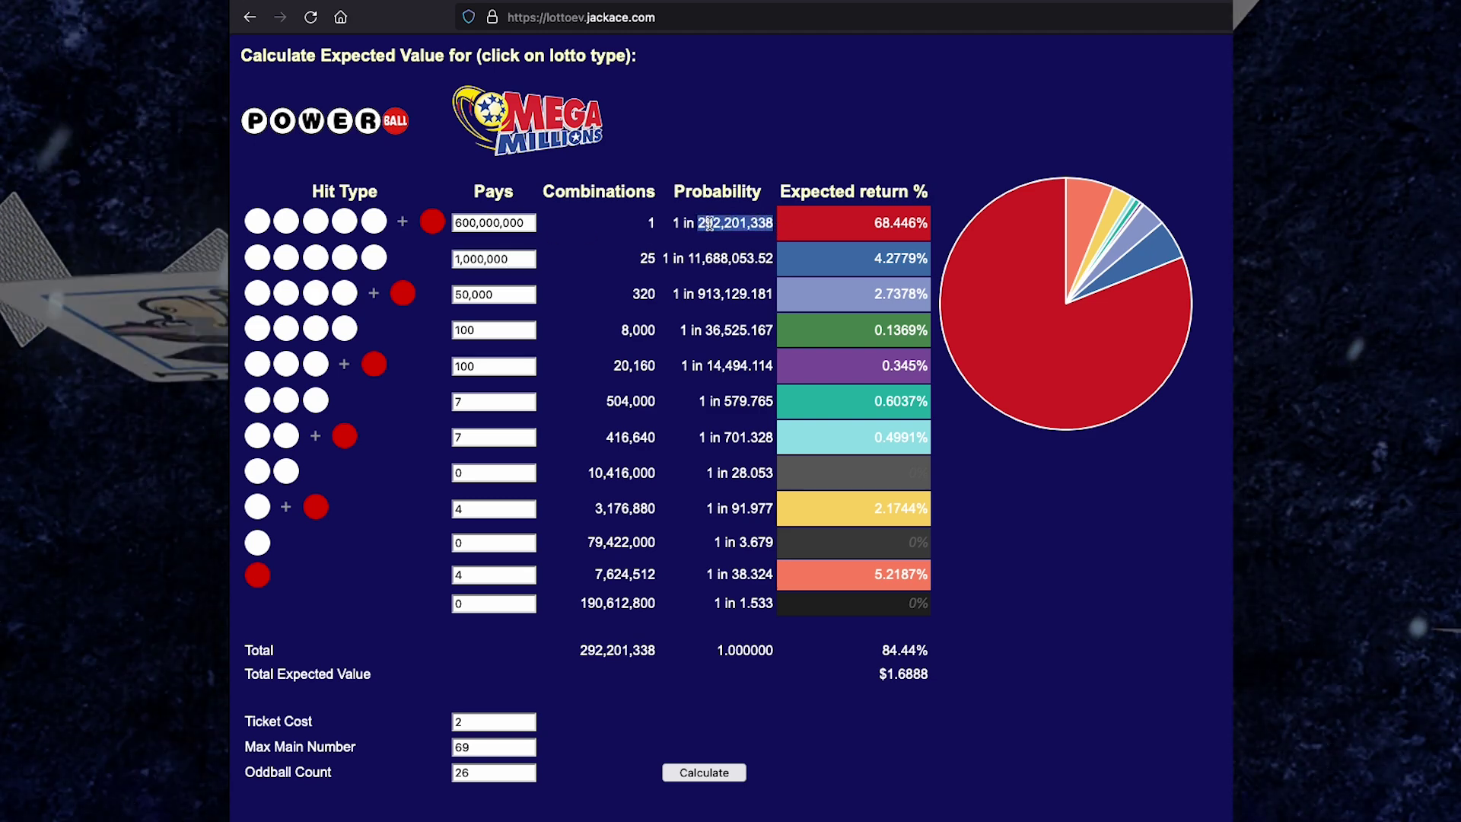
left_click_drag(535, 223, 439, 221)
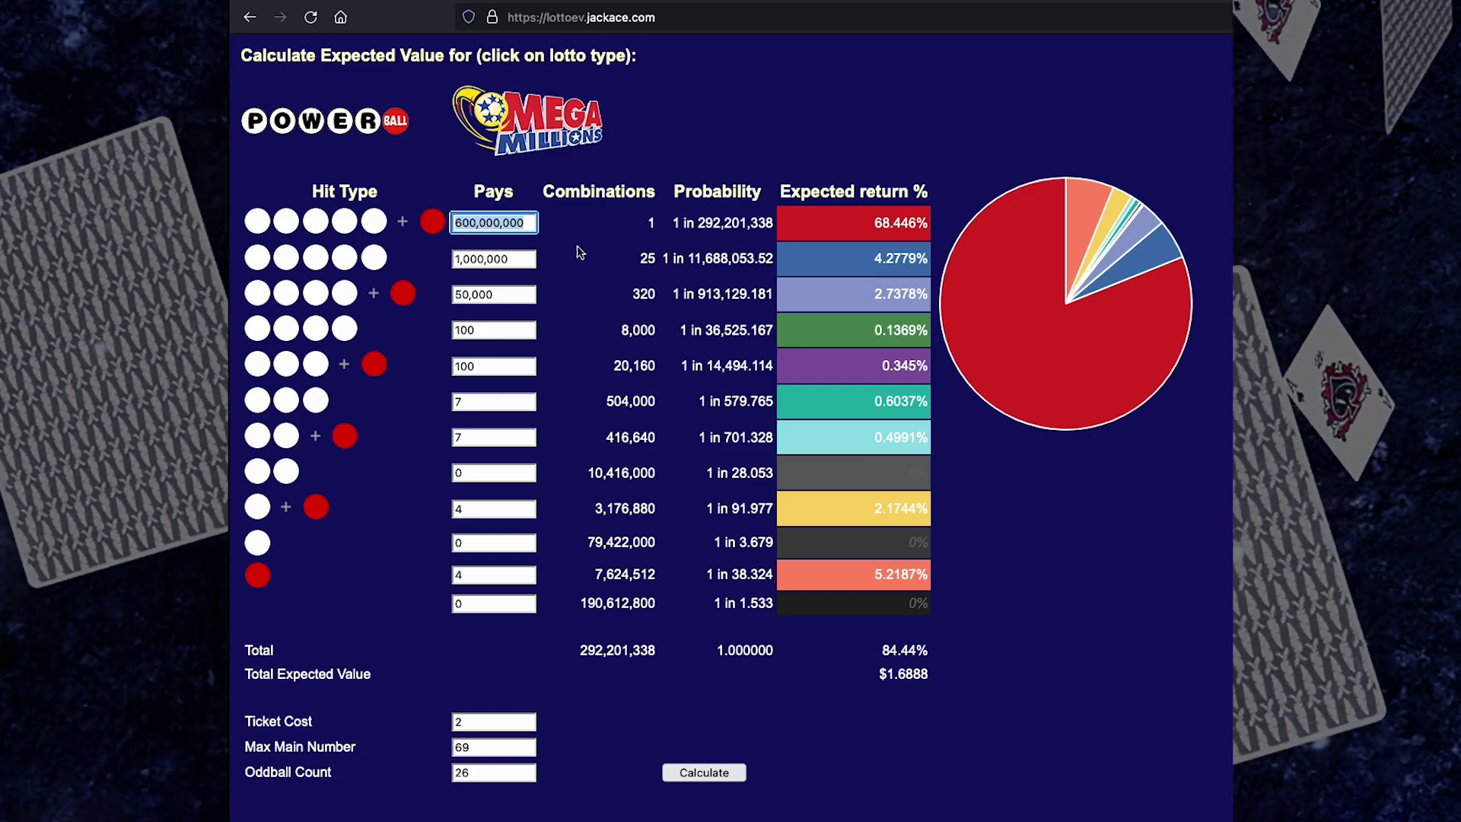
left_click(714, 775)
left_click(714, 774)
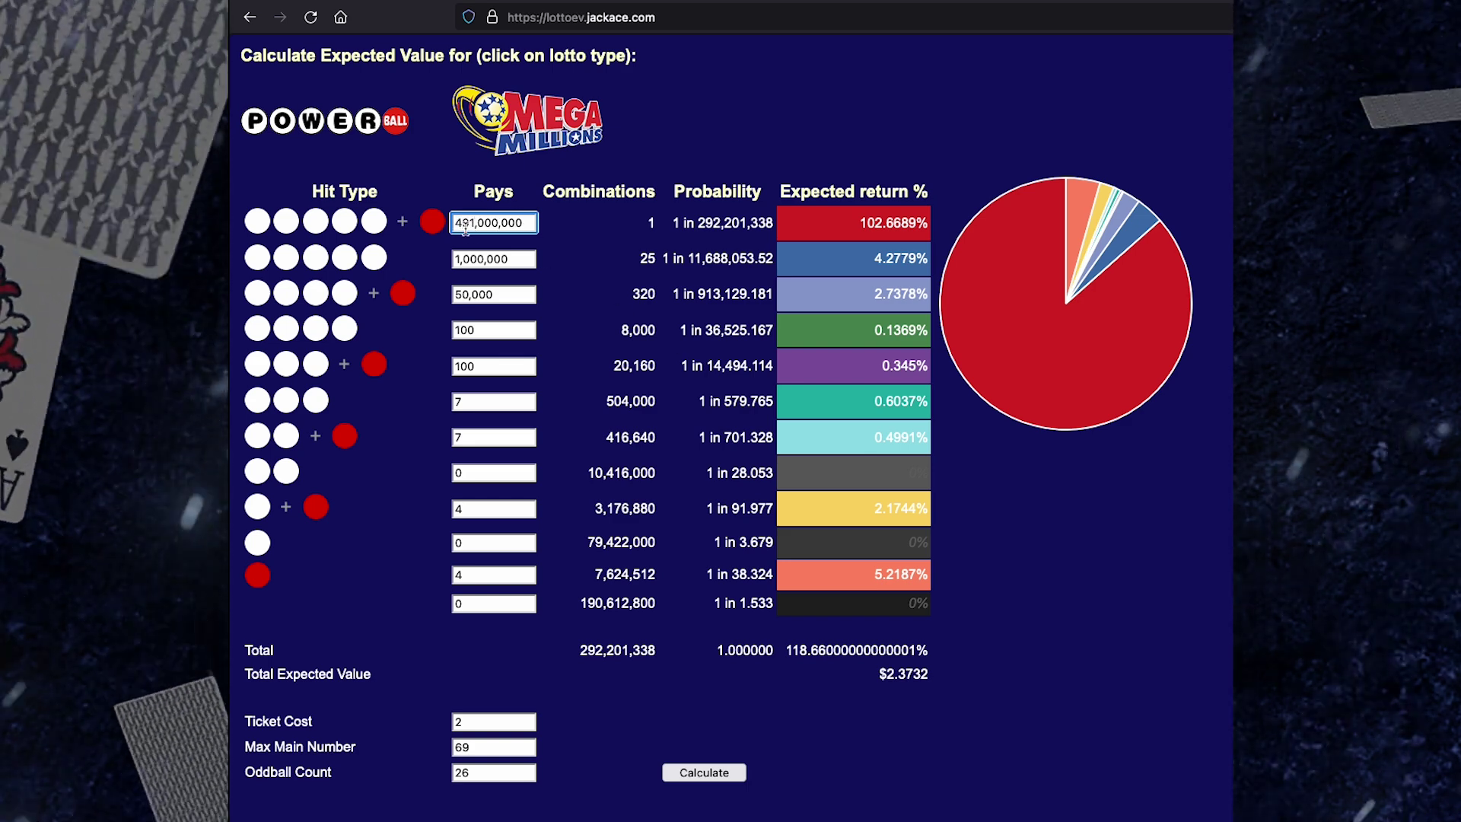
- Recalculate the expected return with the Powerball jackpot payout at 491,000,000 and examine the jackpot's share
left_click(701, 772)
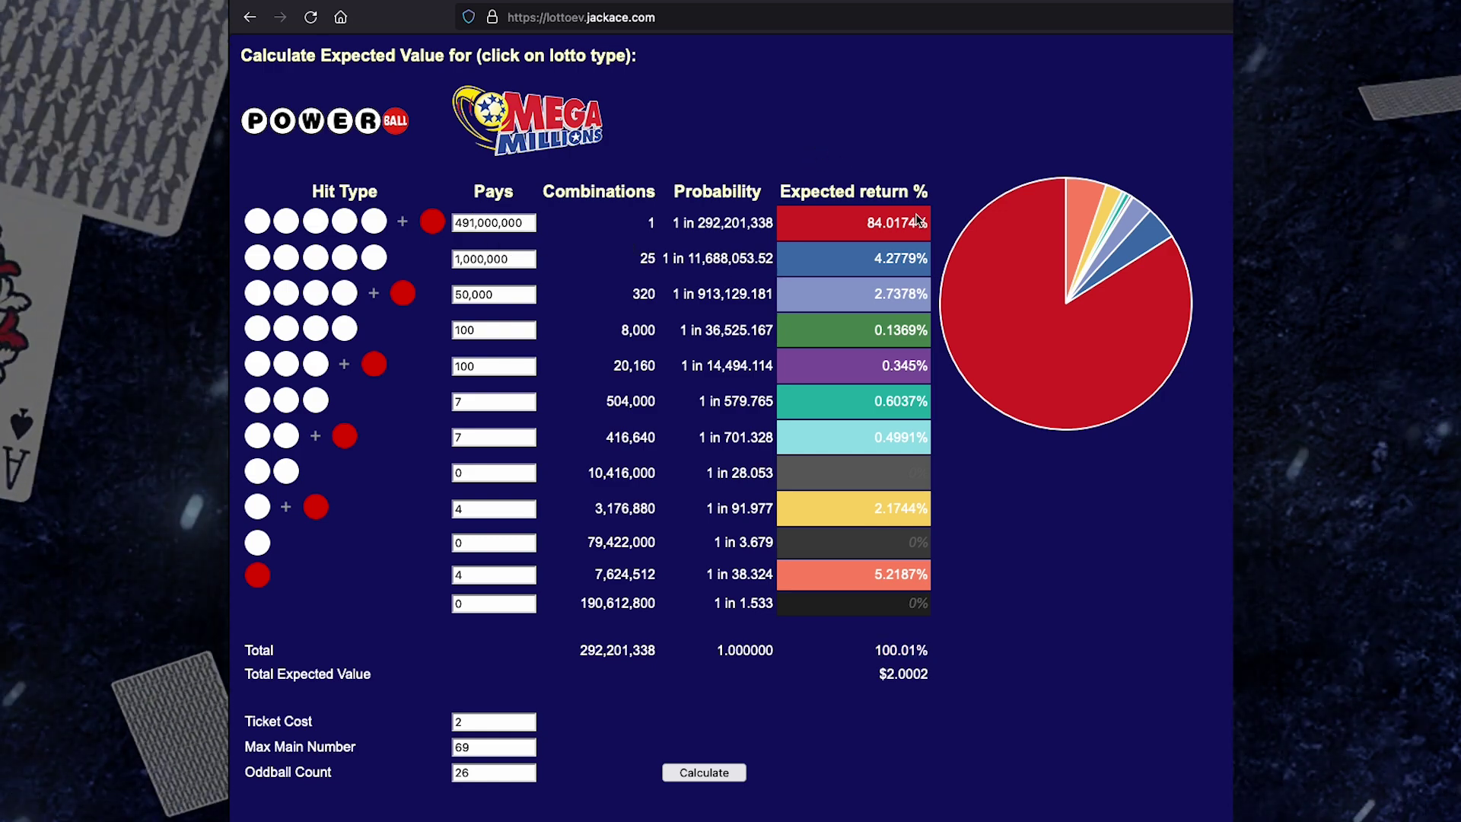
mouse_move(960, 235)
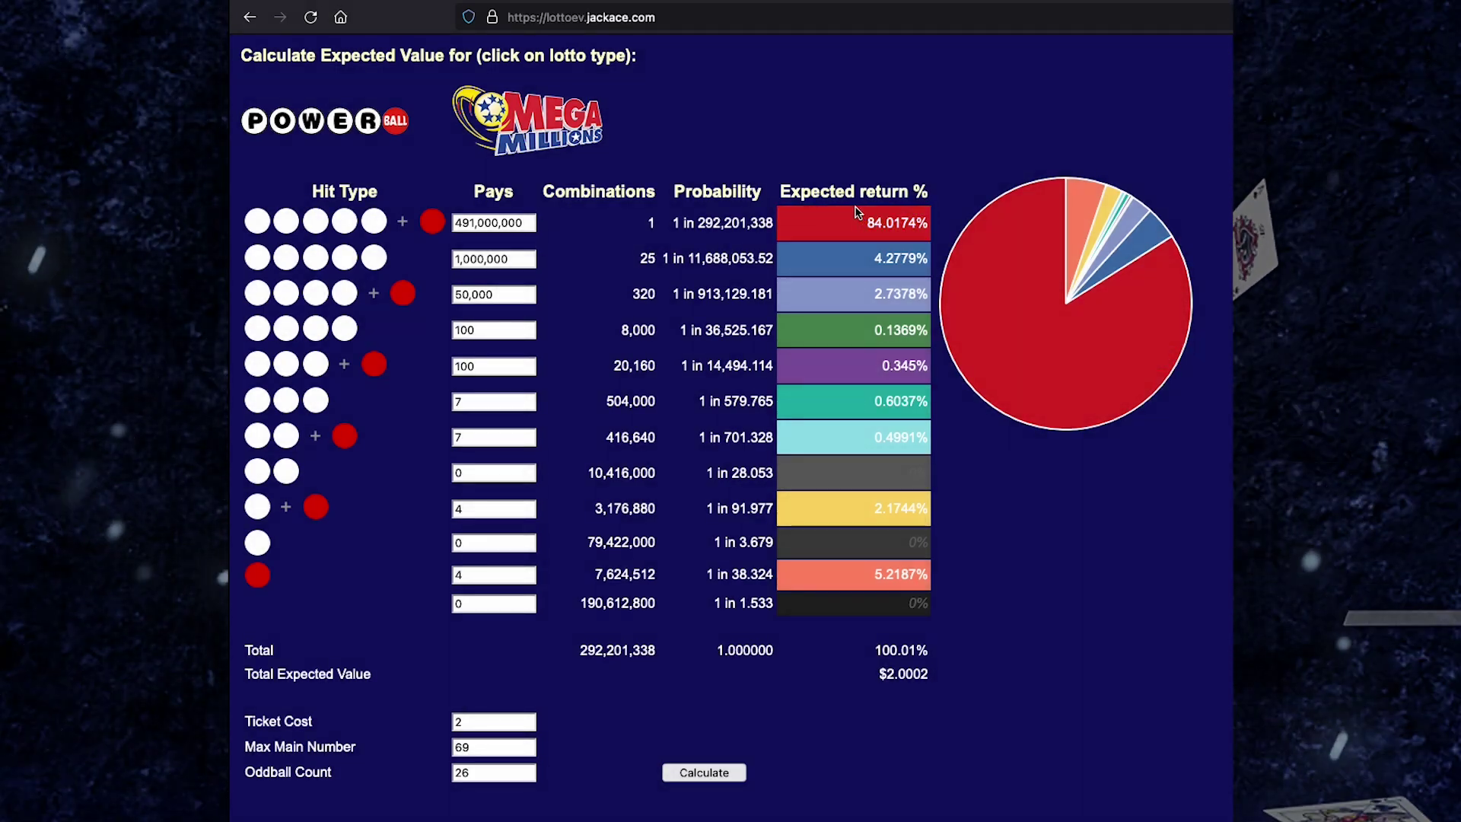
mouse_move(1084, 211)
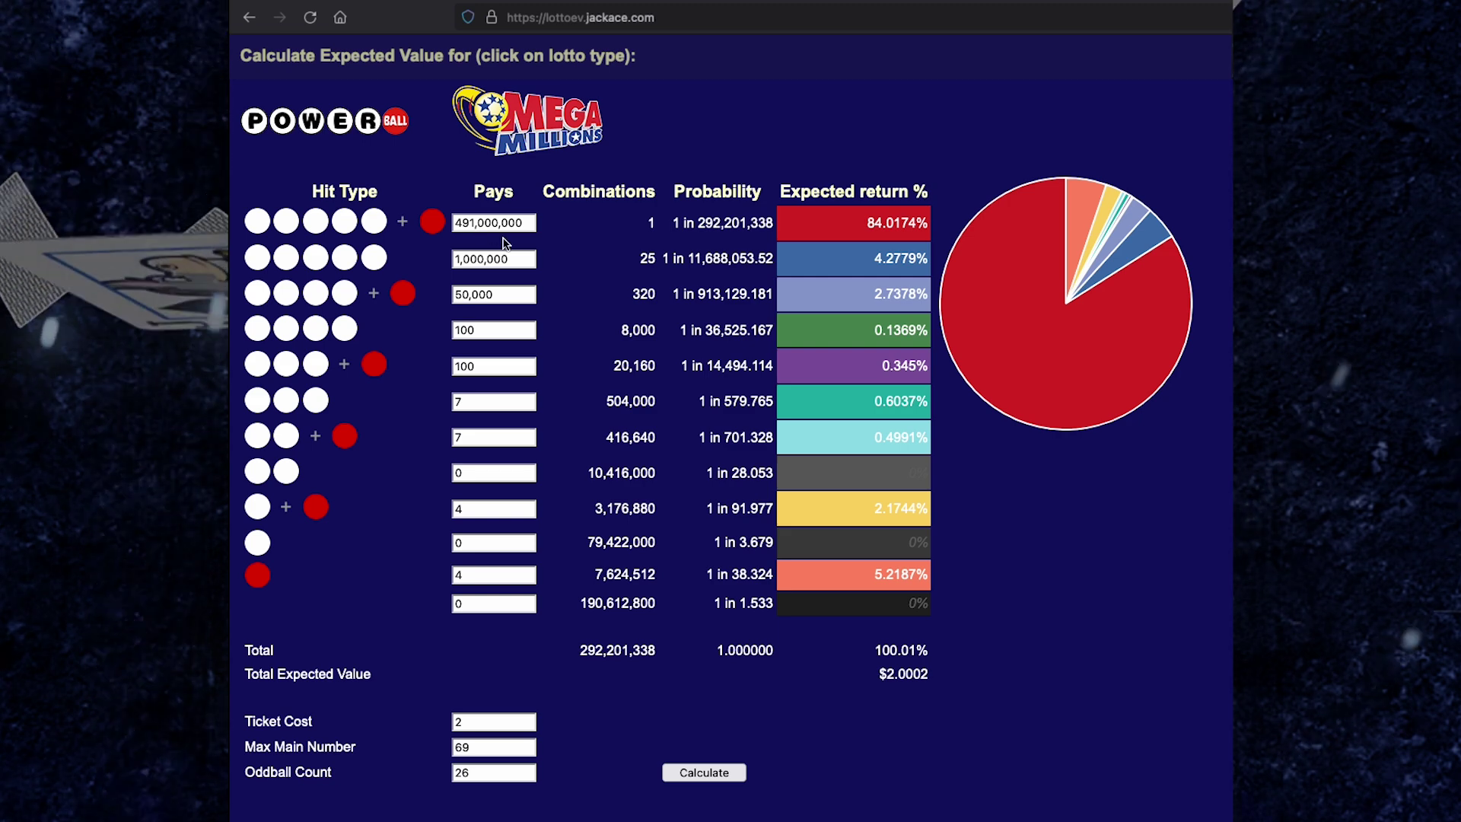
- Set the Powerball jackpot payout to 2,200,000,000, recalculate, and check the total expected value against the ticket cost
double_click(466, 222)
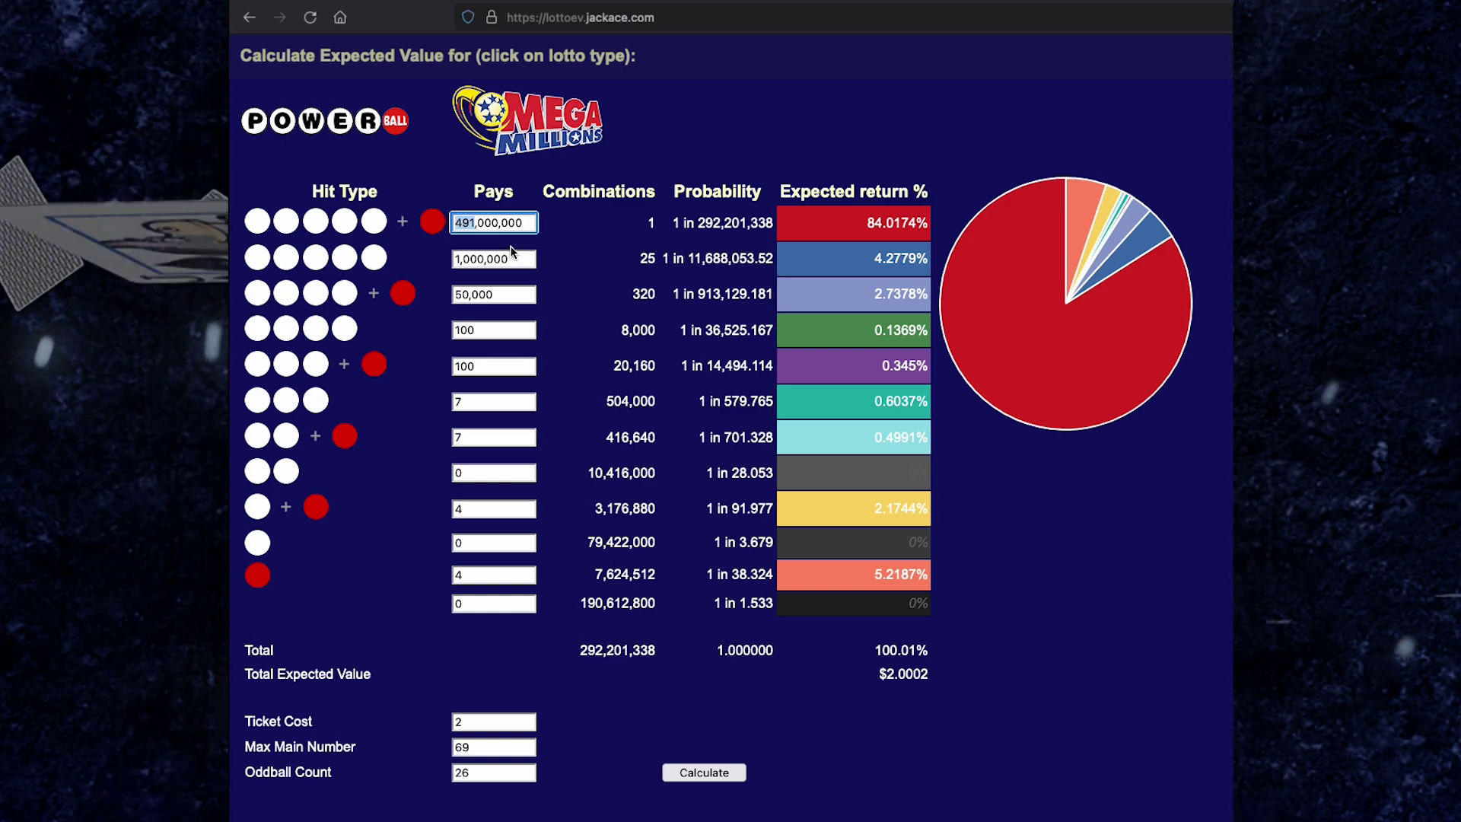
type("2")
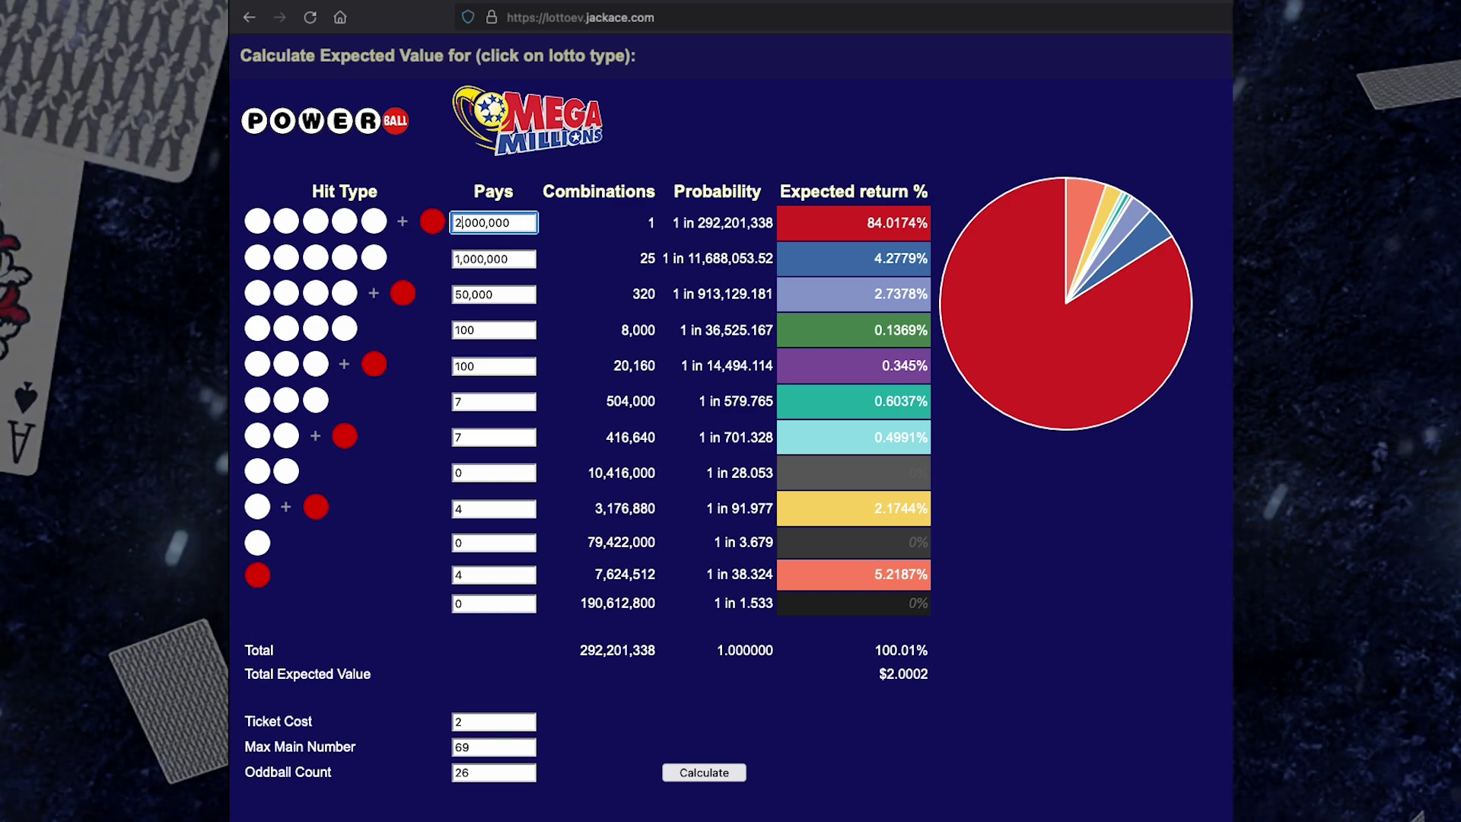
type("00,")
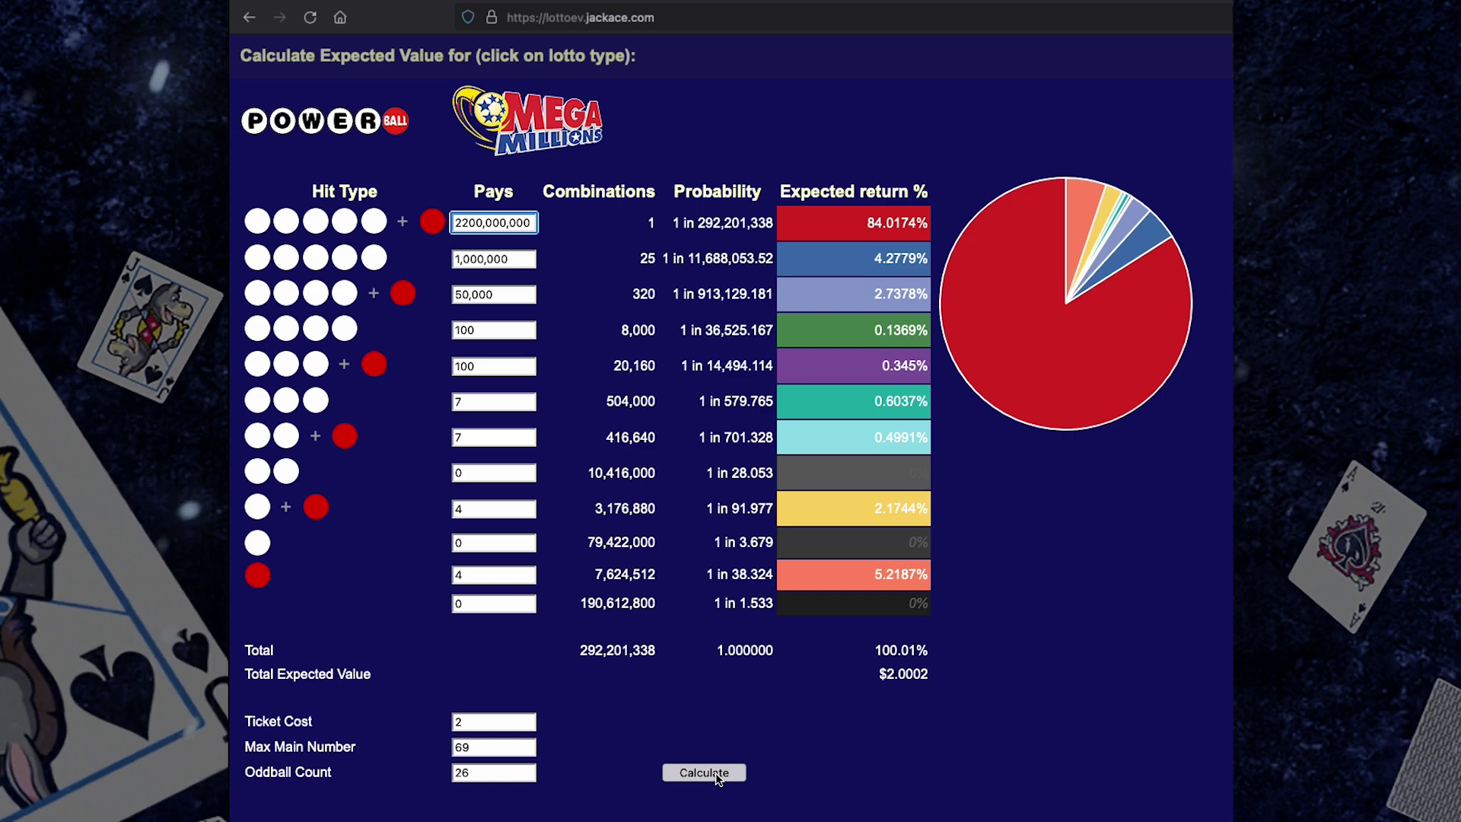
left_click(711, 773)
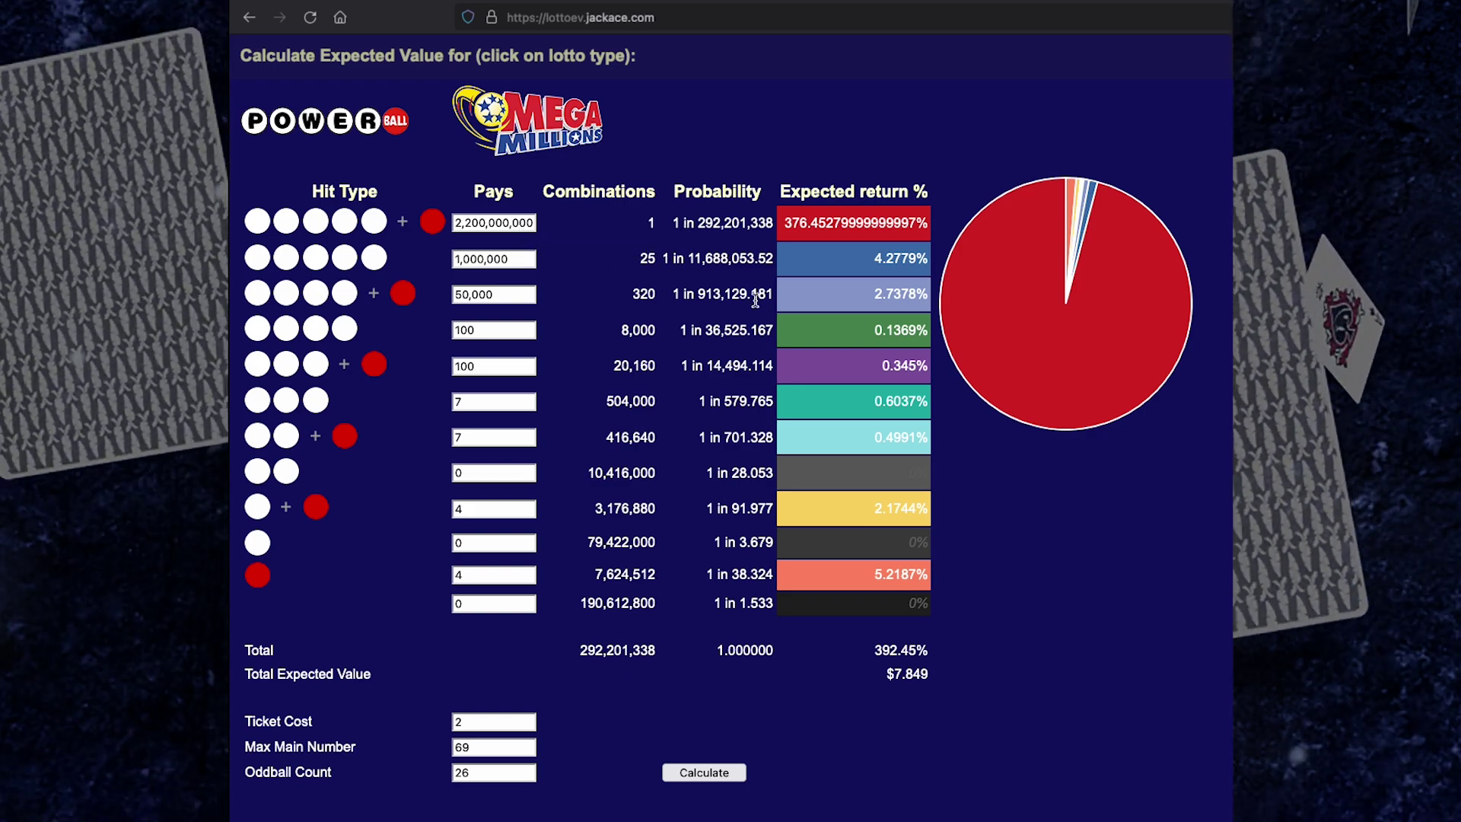
left_click_drag(482, 729, 450, 722)
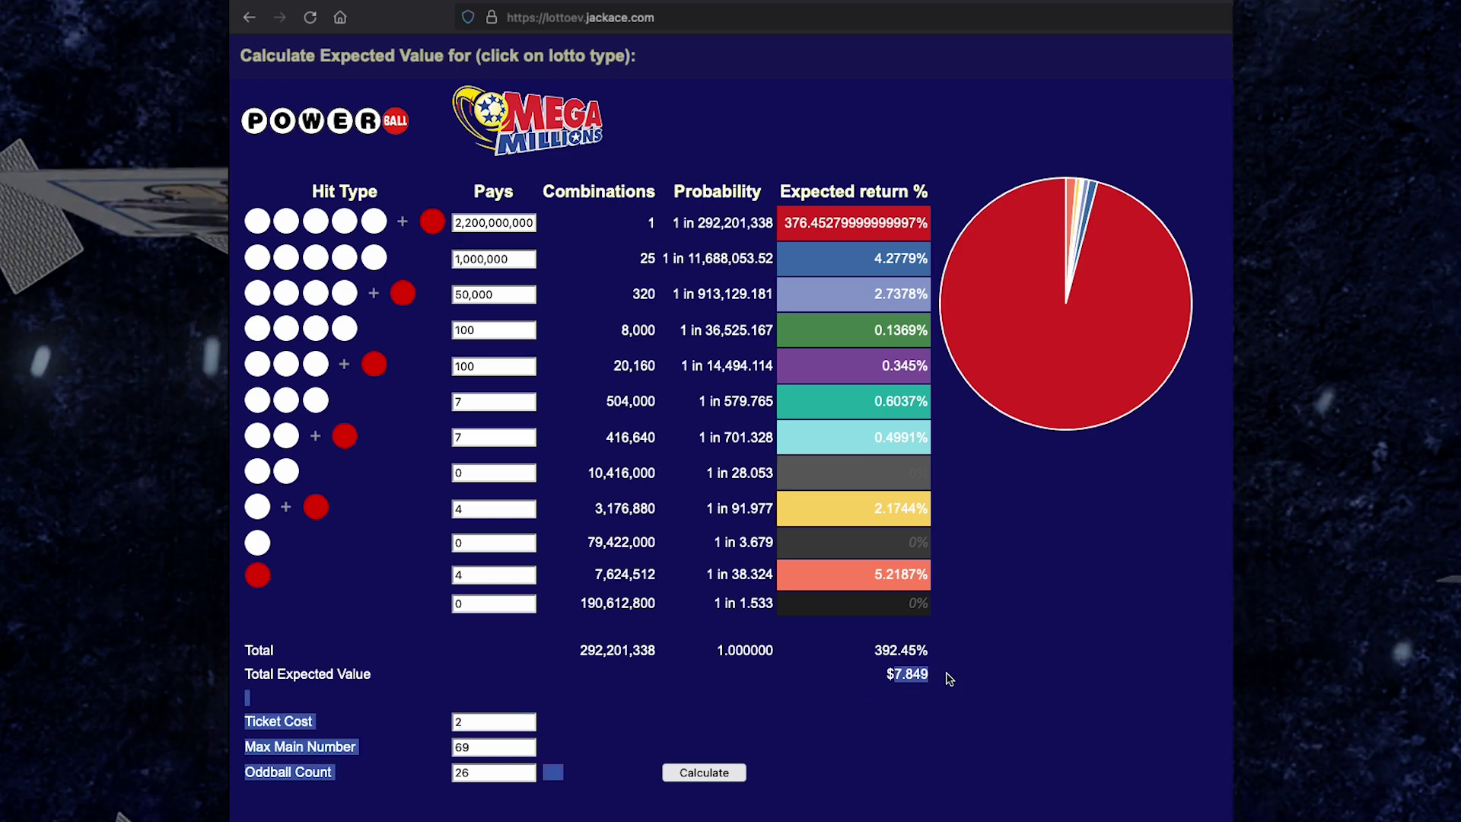
left_click(965, 726)
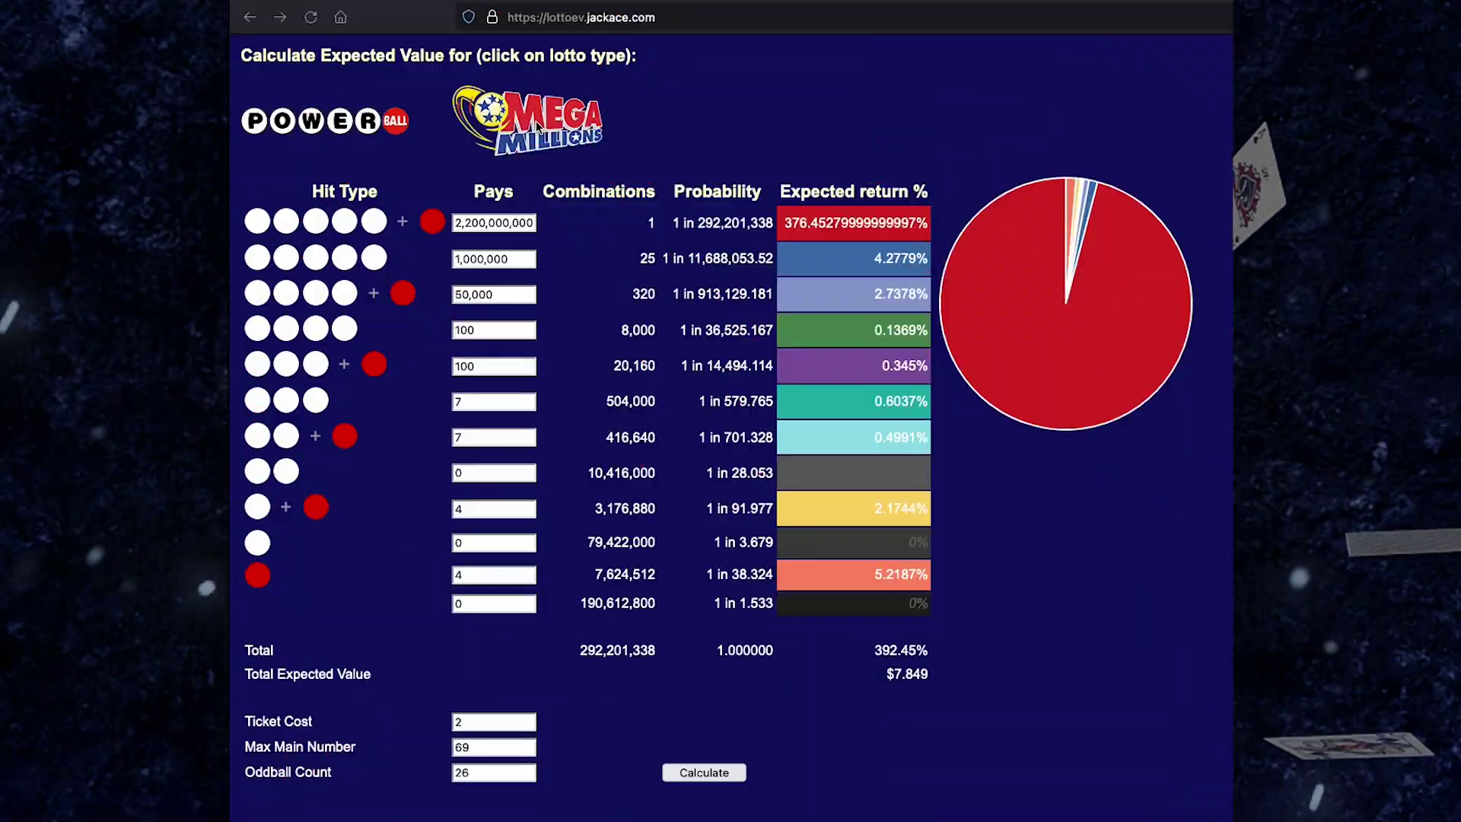
- Switch the calculator to Mega Millions and check its payouts, max main number and oddball count
left_click(537, 126)
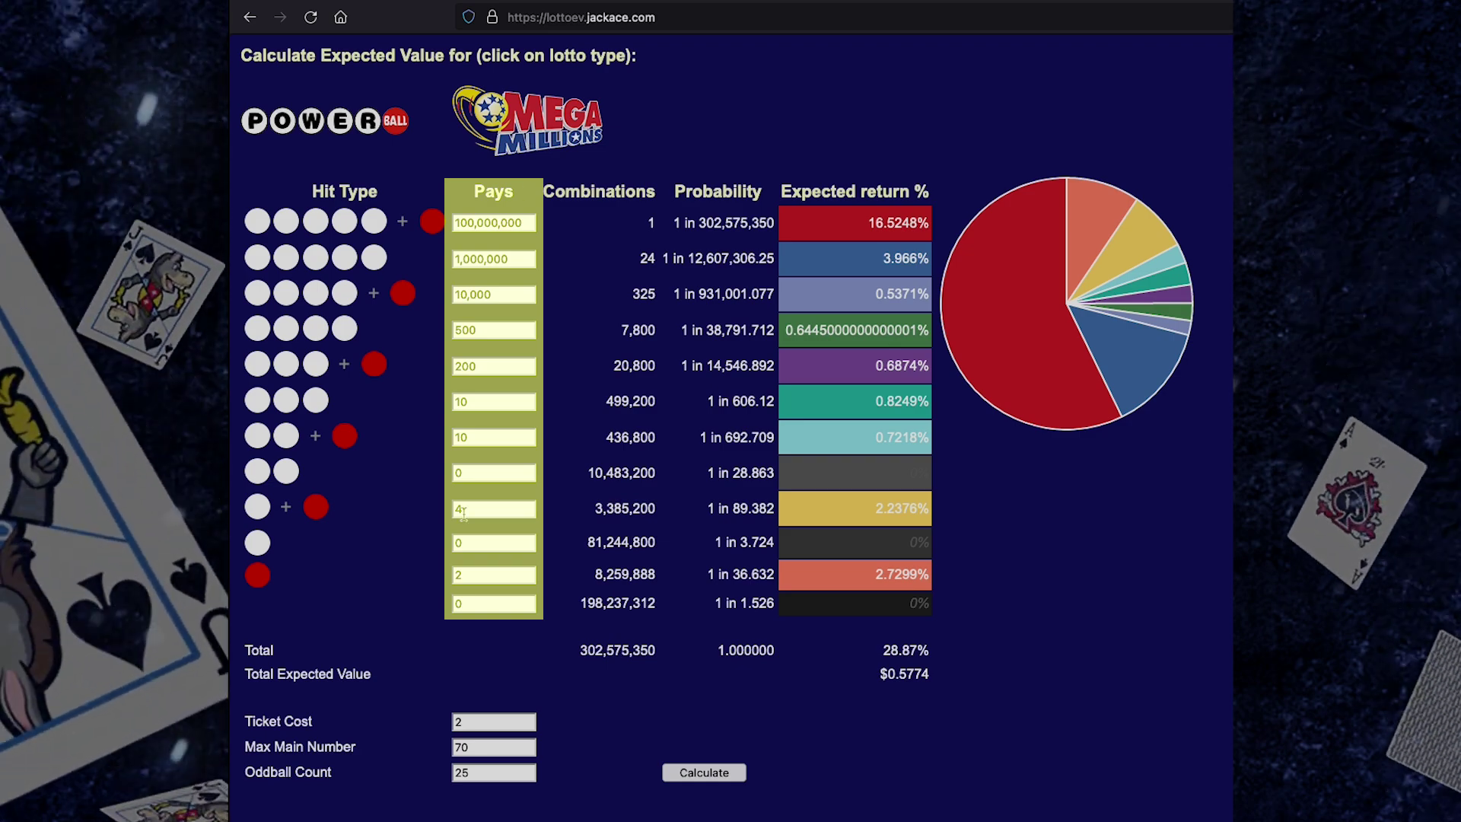
double_click(518, 747)
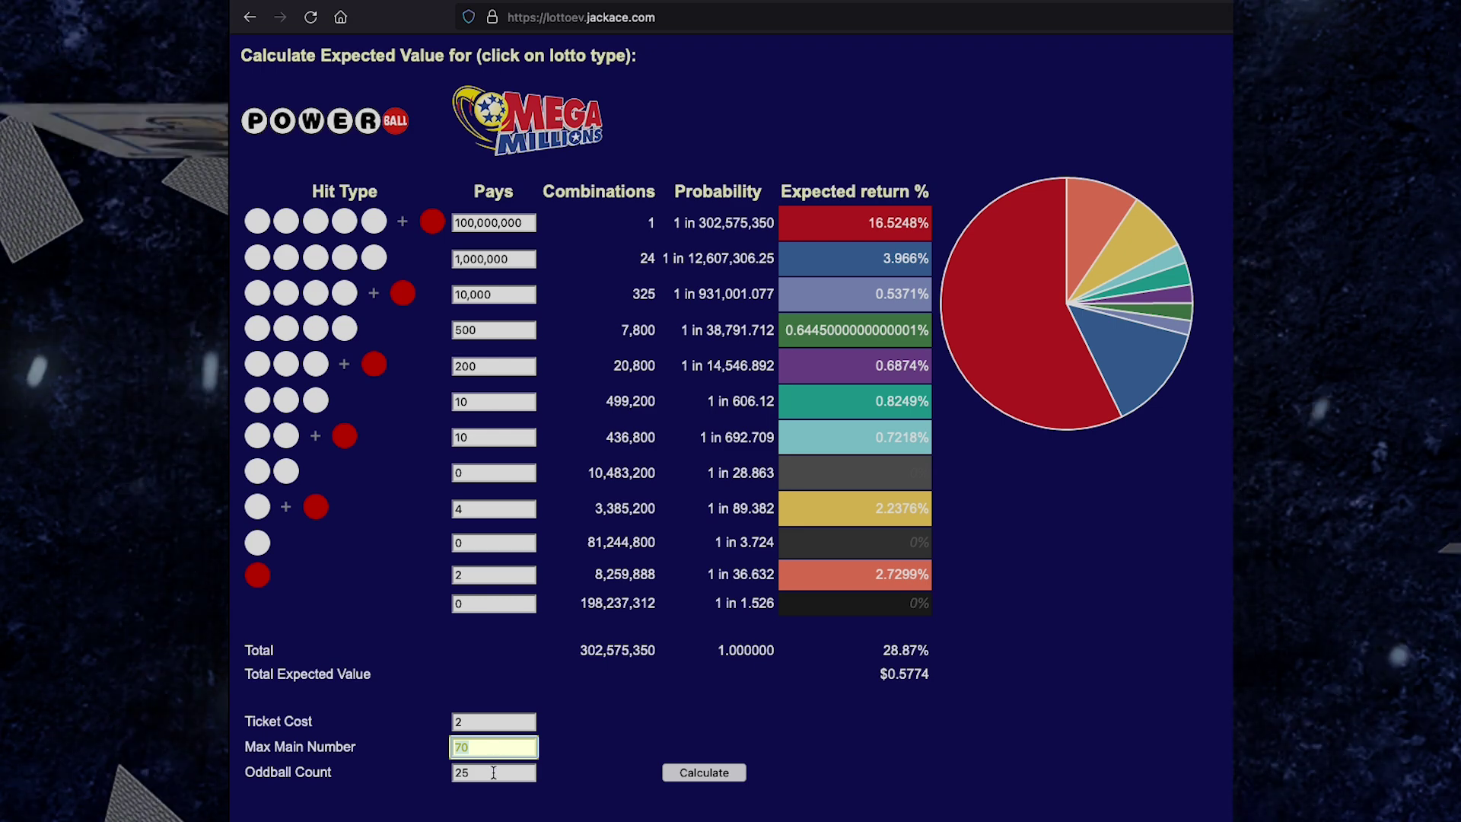
key("Tab")
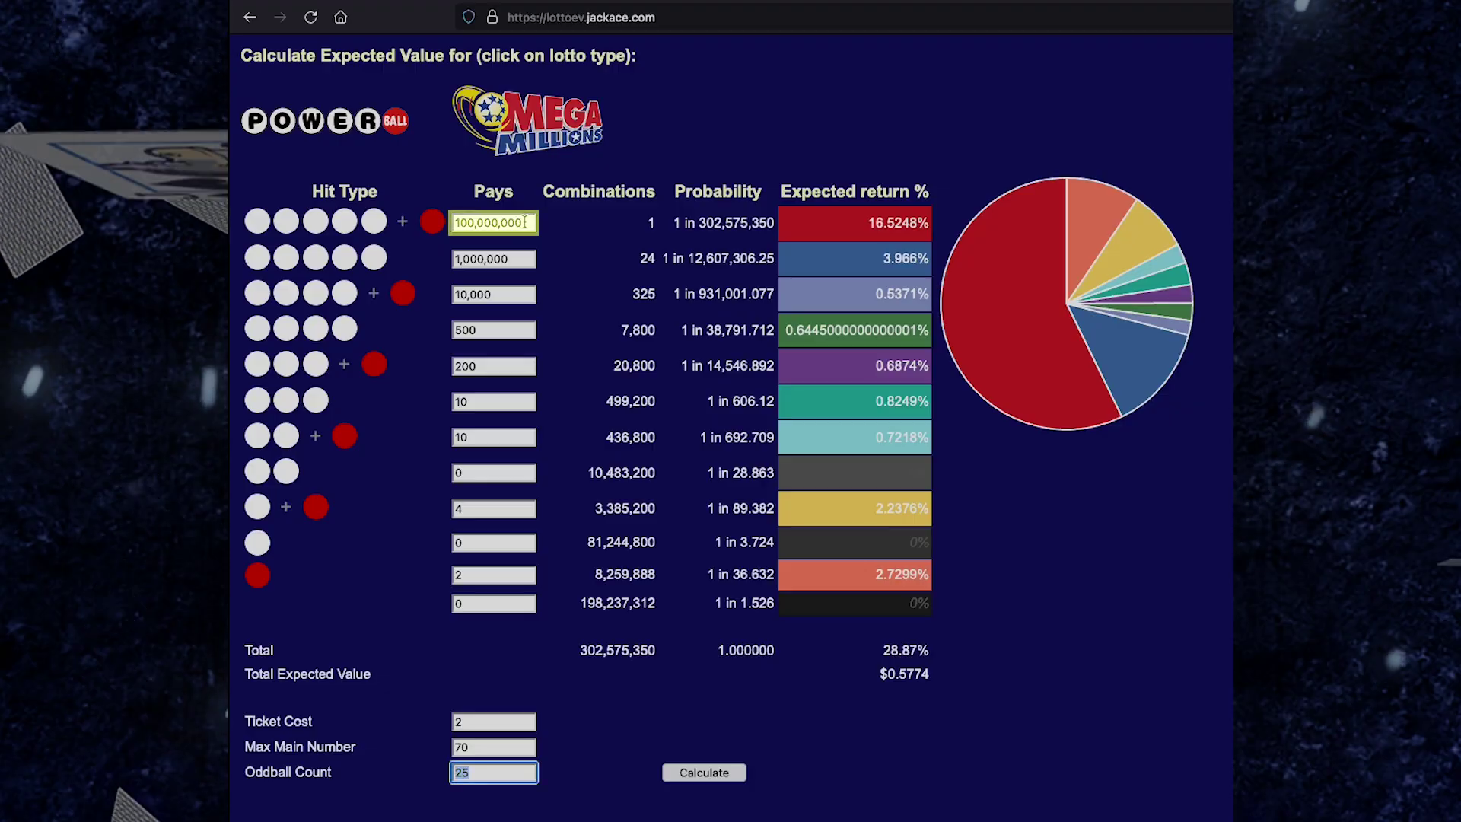
- Set the Mega Millions jackpot payout to 600,000,000, recalculate, and check the total return percentage and total expected value
left_click(524, 222)
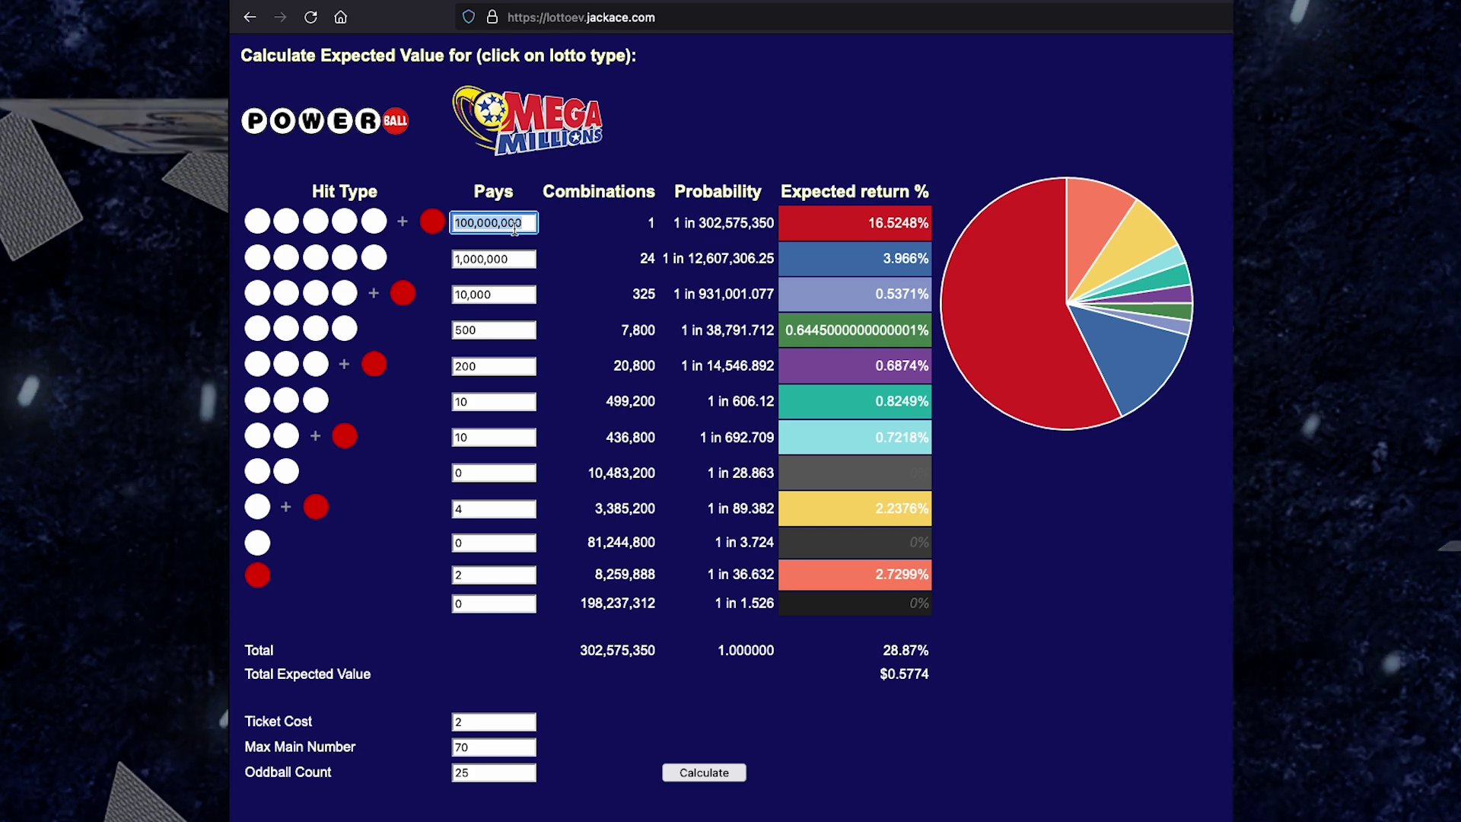
left_click(704, 226)
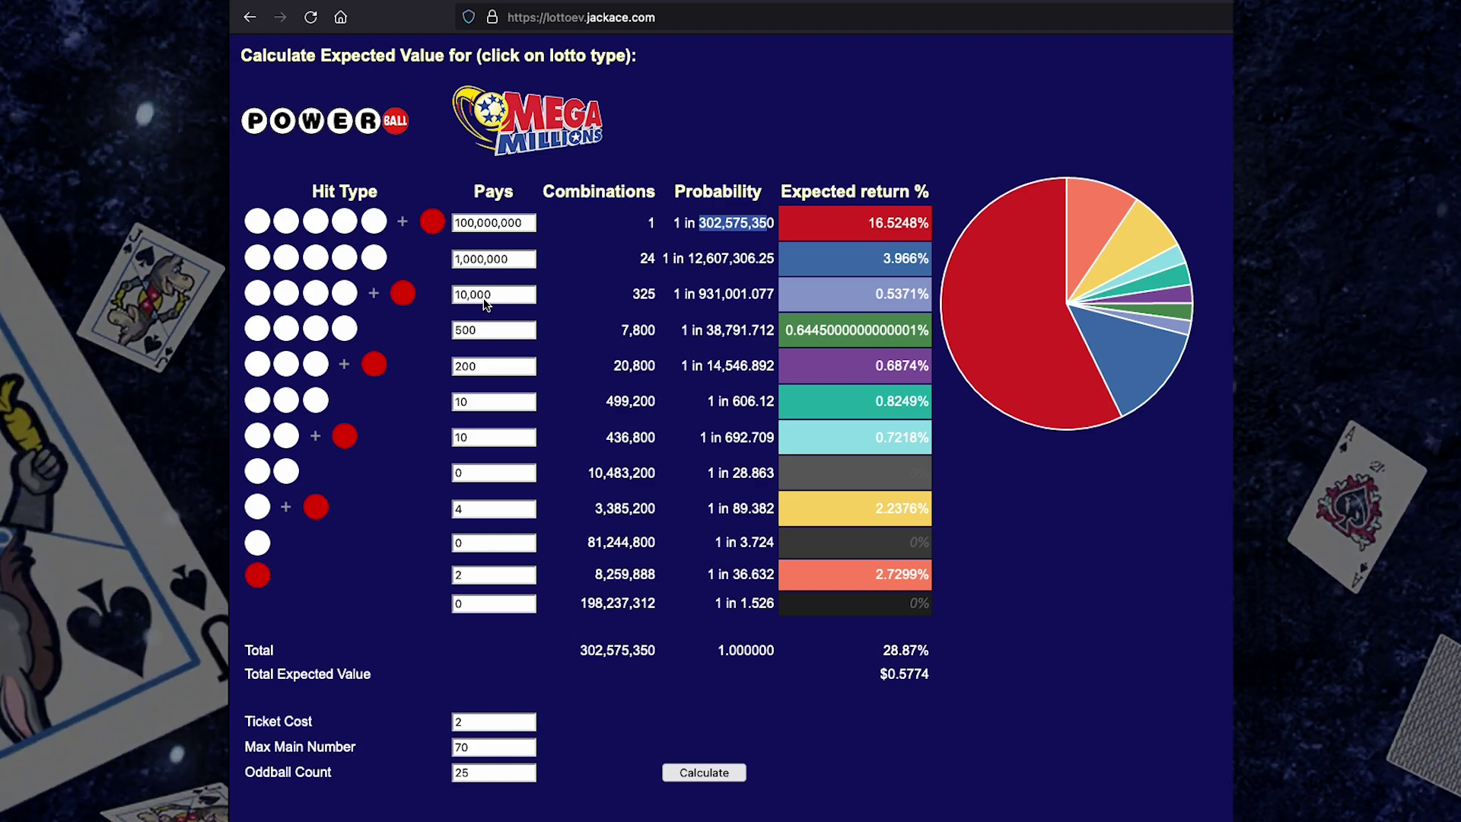
type("6")
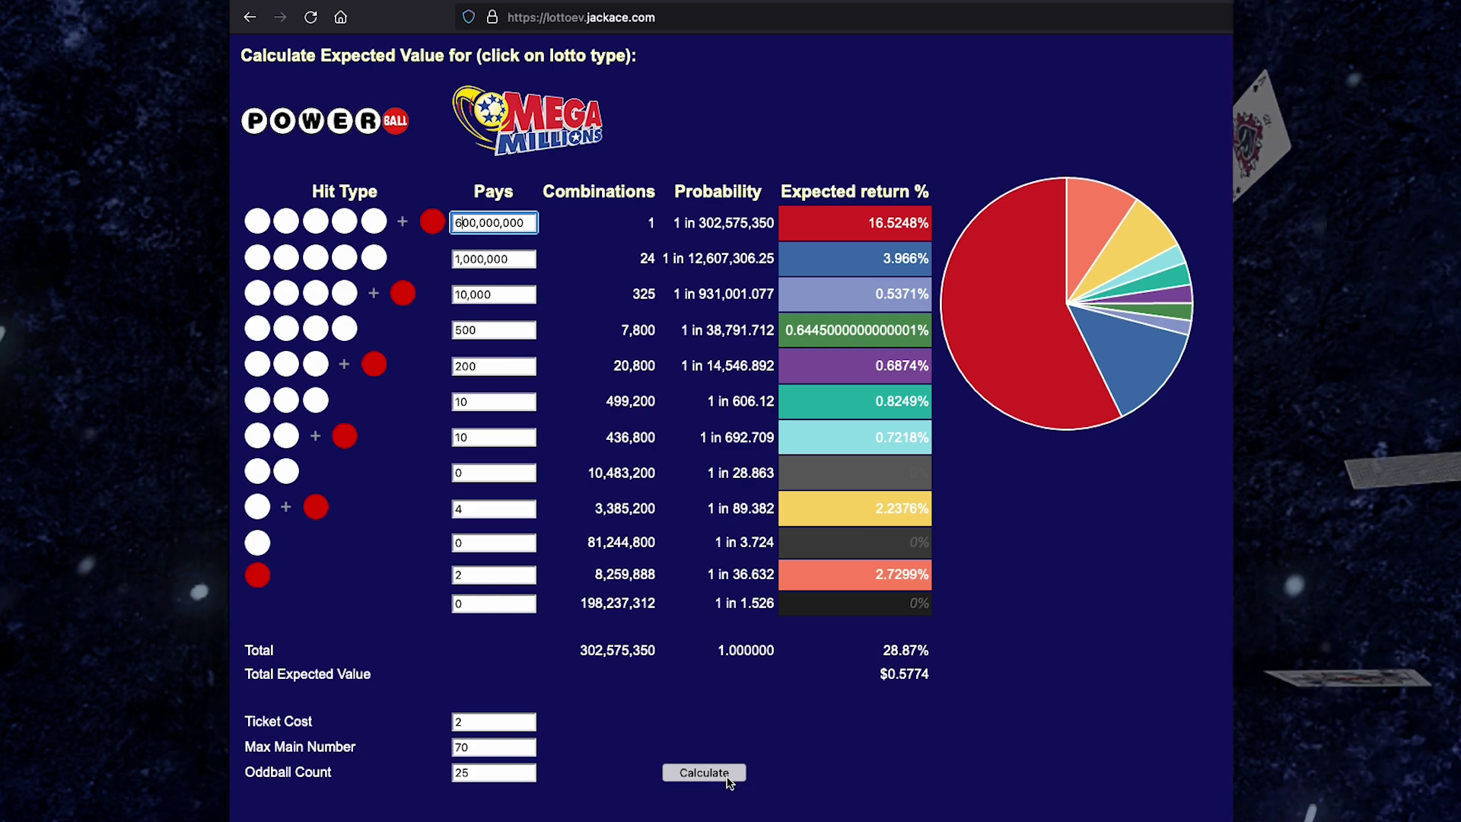
left_click(719, 772)
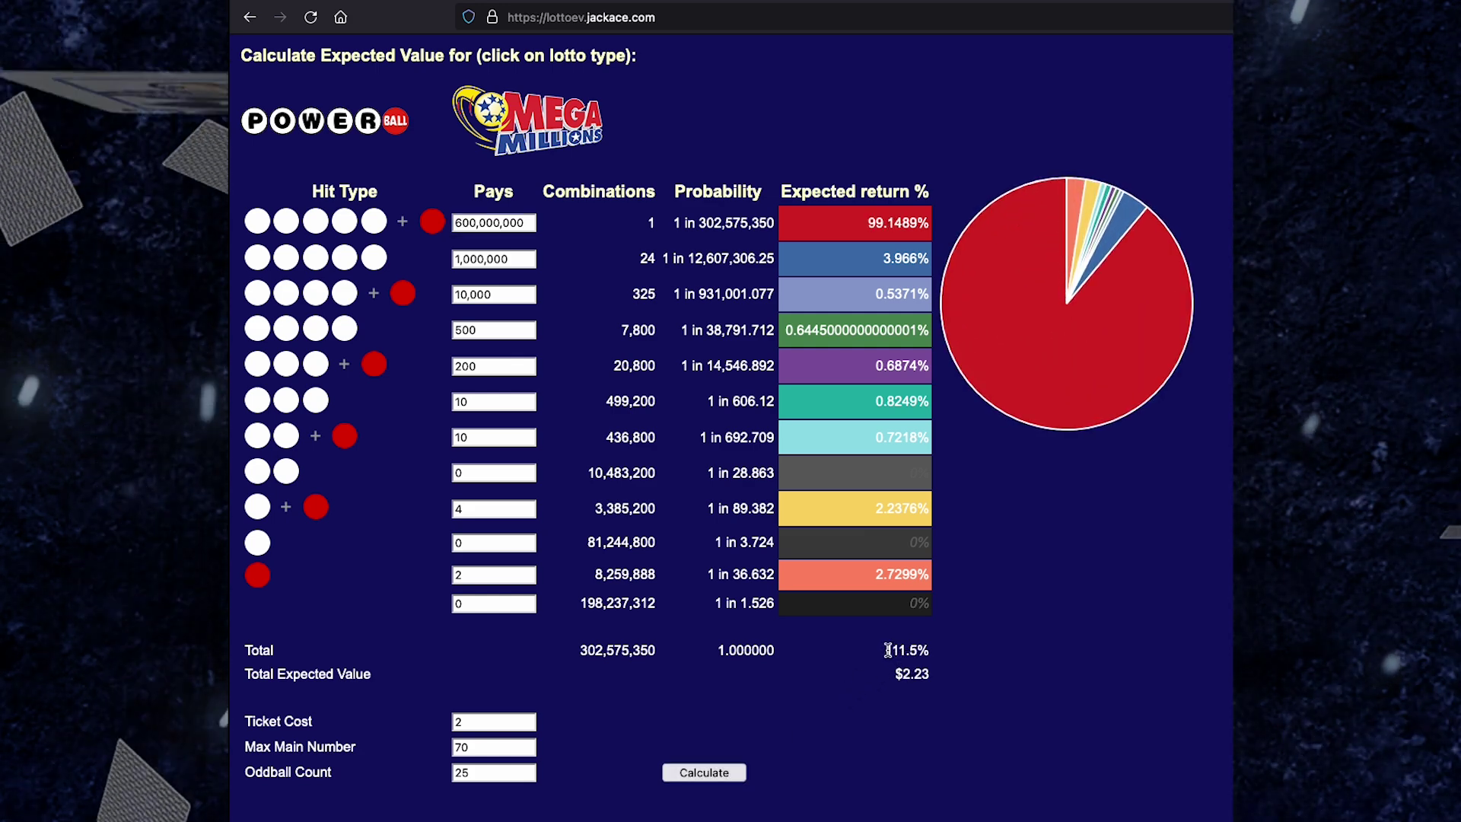
left_click_drag(932, 652, 765, 656)
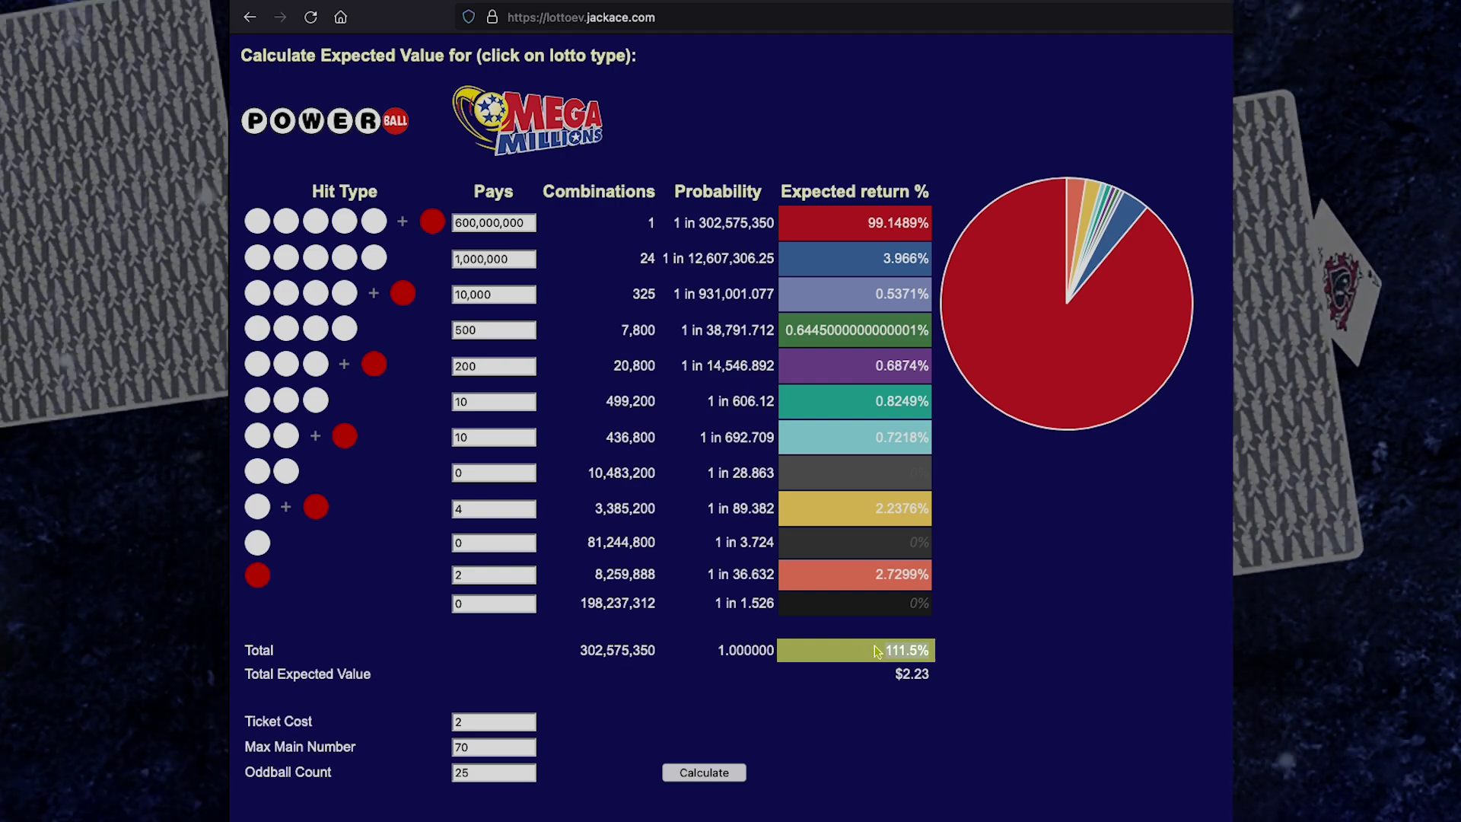
left_click_drag(883, 650, 930, 675)
left_click(928, 502)
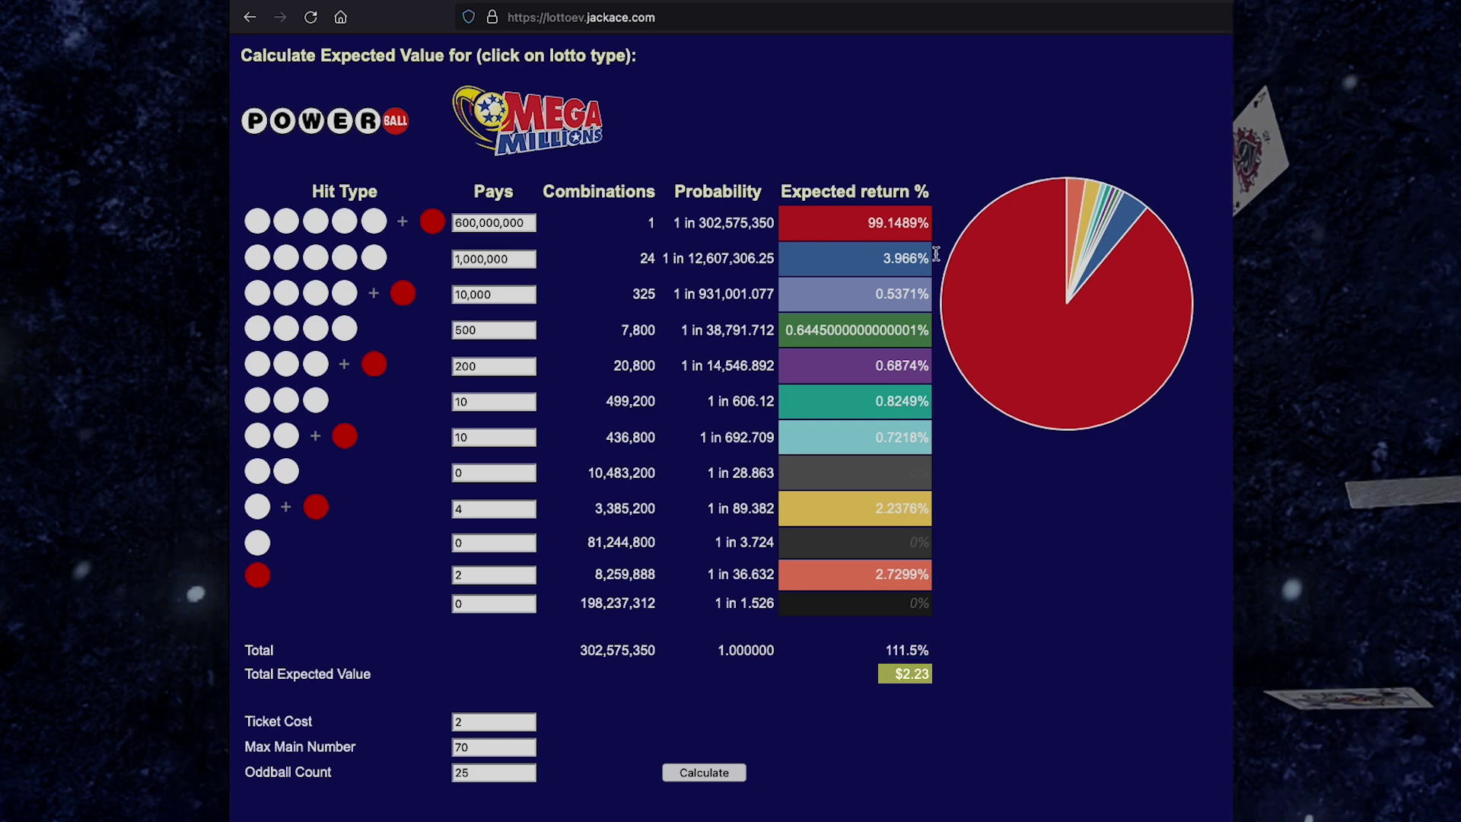
left_click(871, 233)
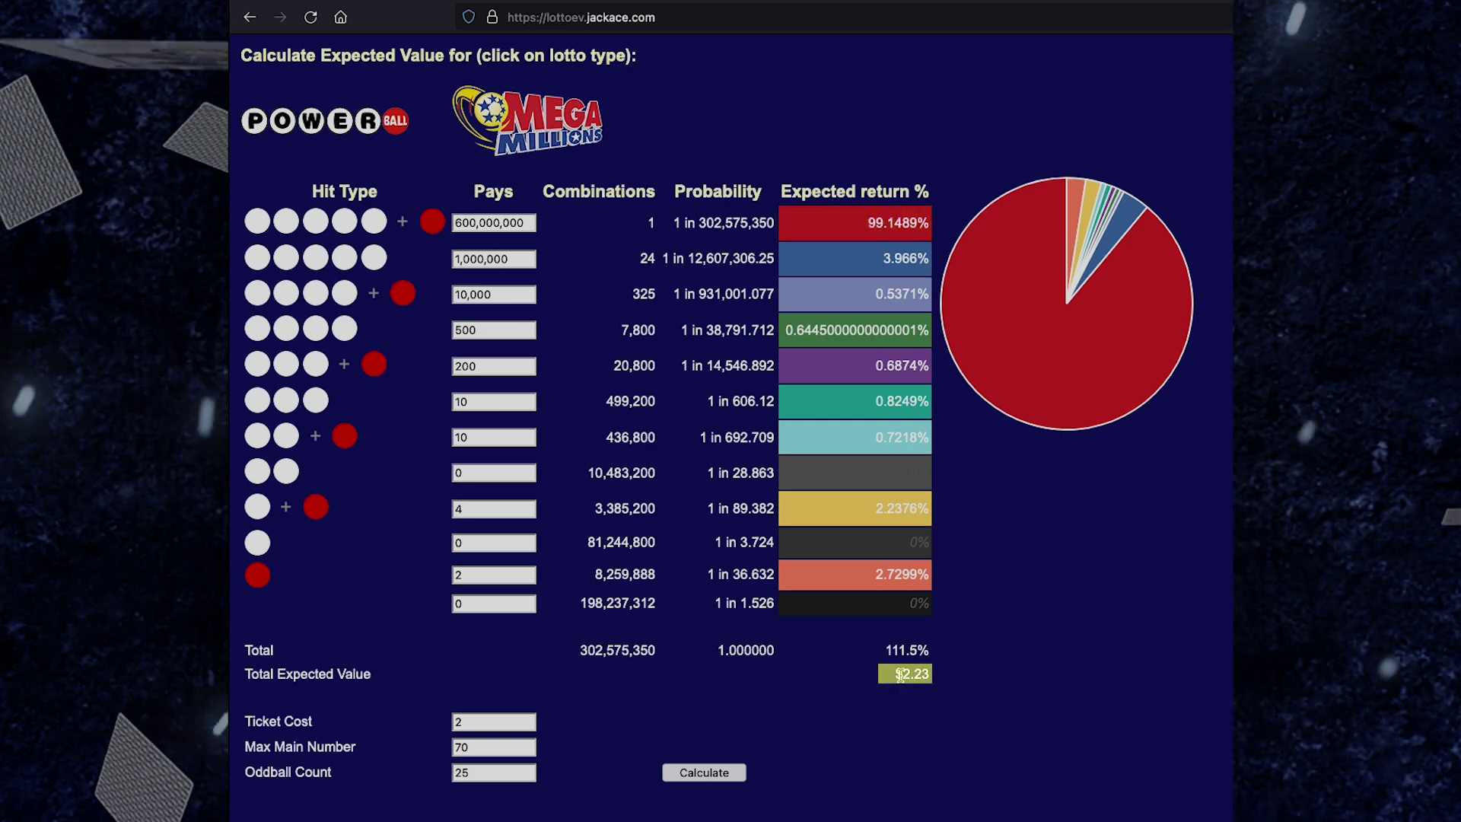
- Set the Mega Millions jackpot payout to 531,000,000, recalculate, and check the total return percentage
key("Tab")
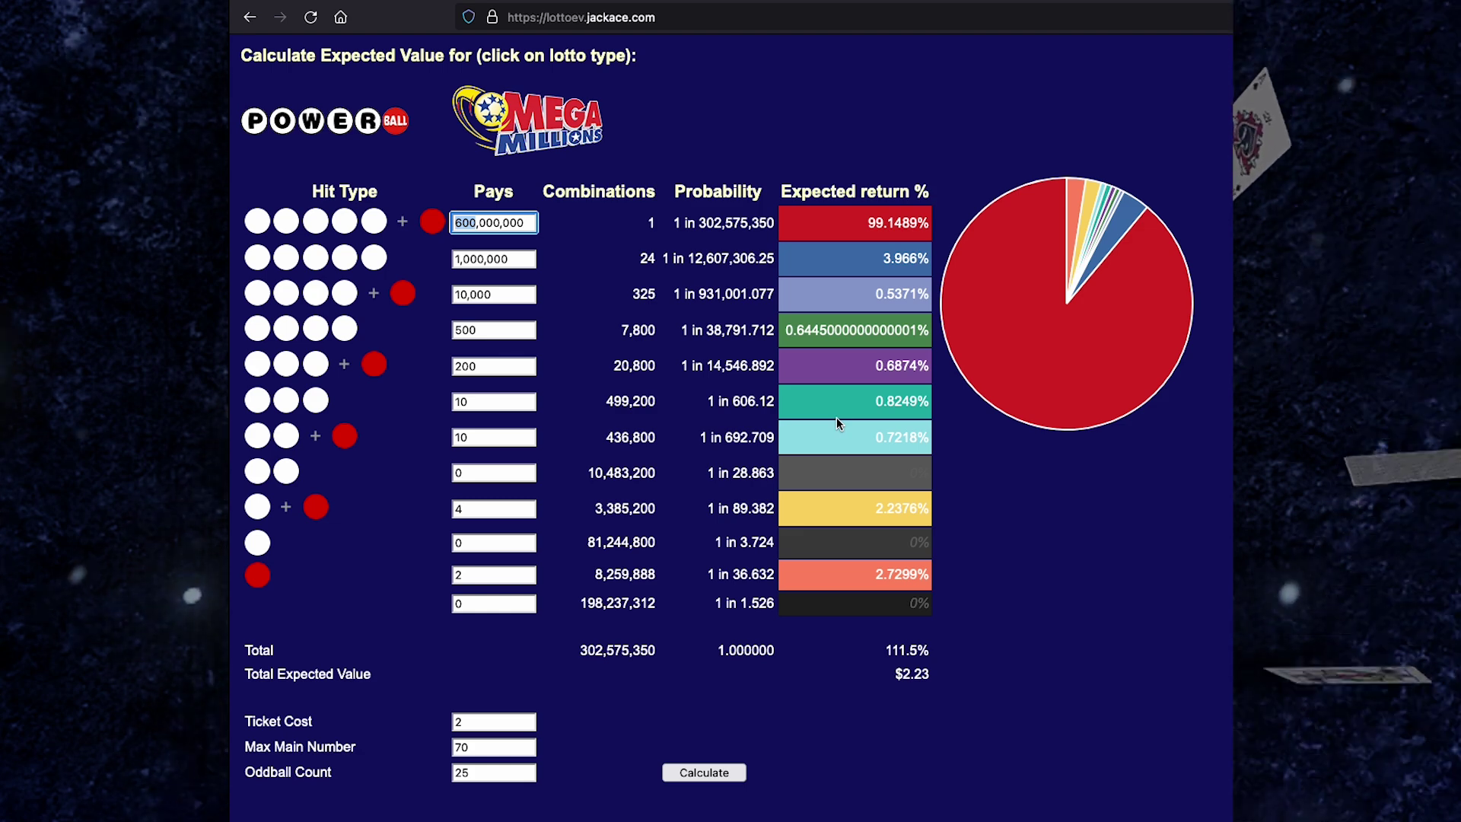
type("1")
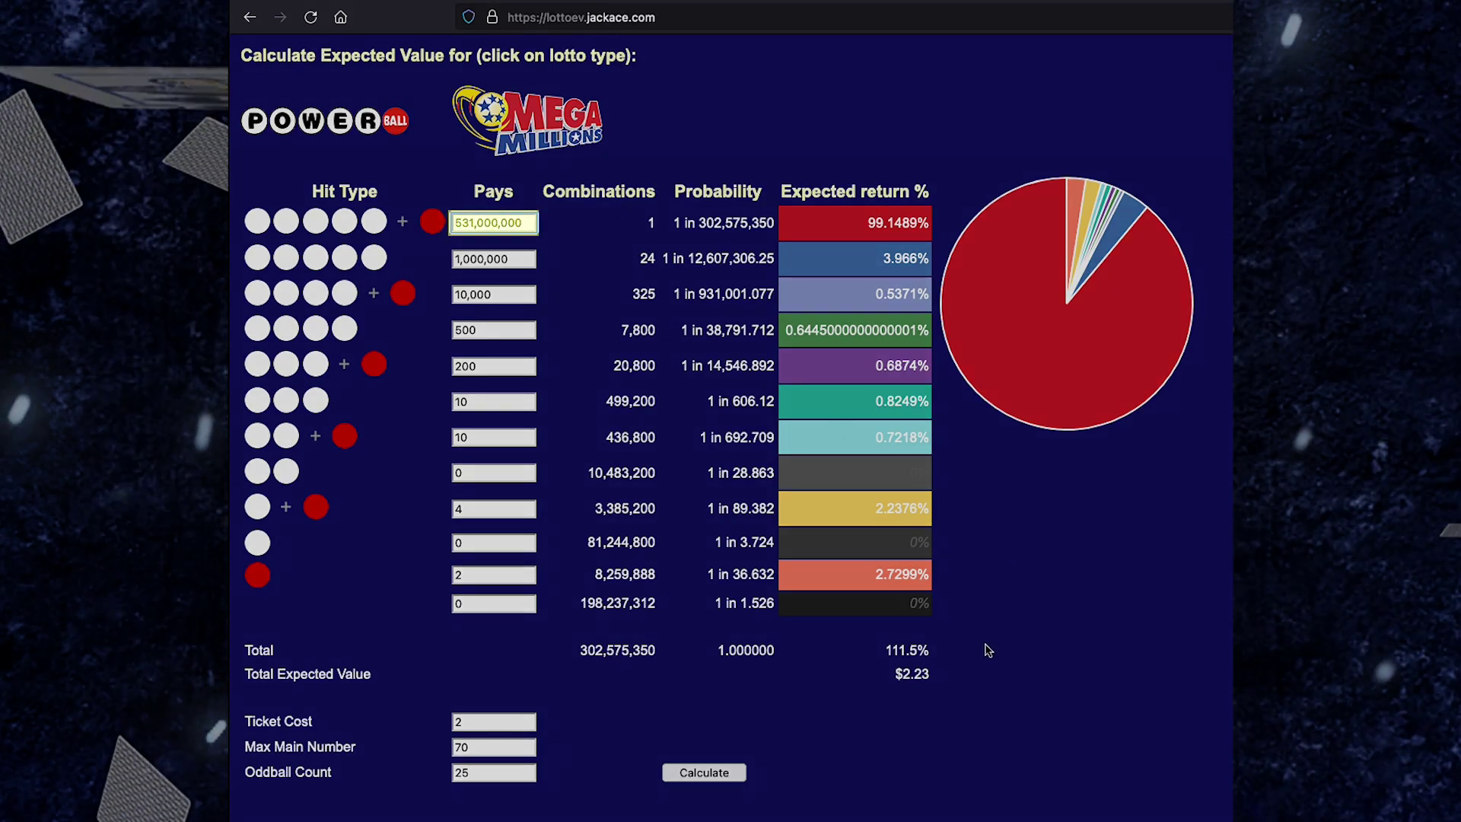
left_click(704, 772)
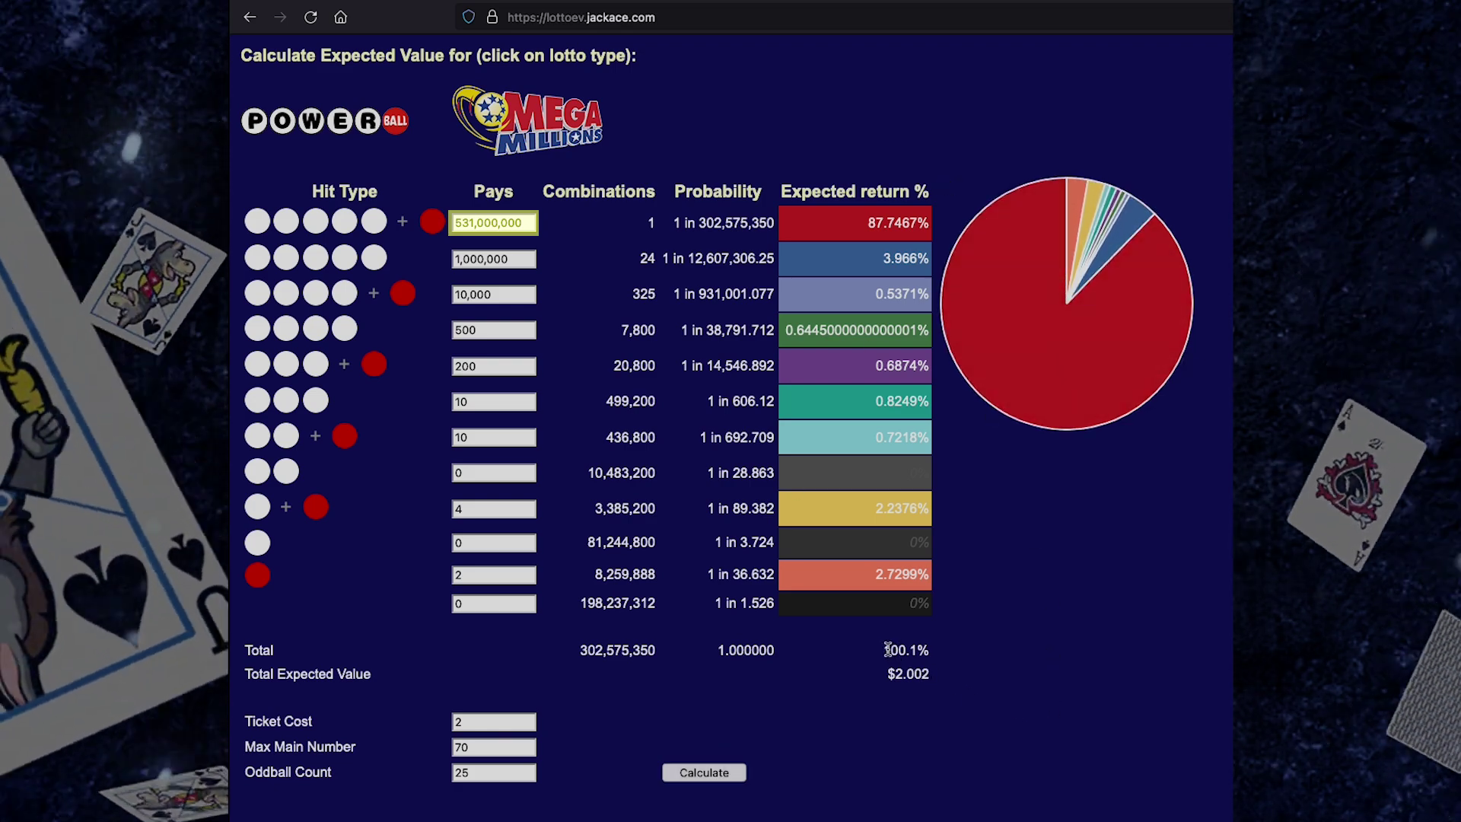
left_click_drag(892, 650, 918, 648)
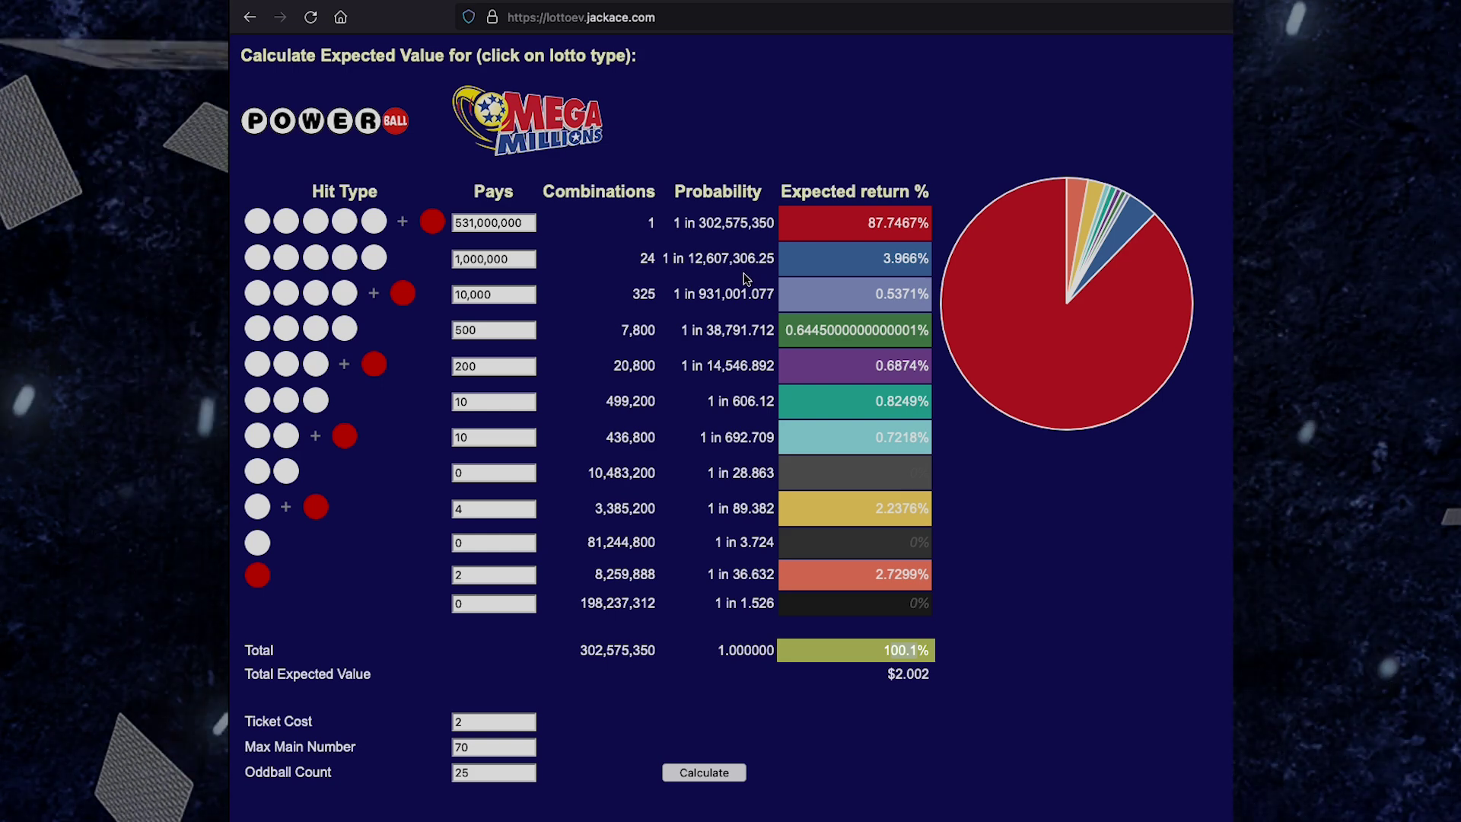
- Set the Mega Millions jackpot payout to 1,400,000,000, recalculate, and check the total expected value
left_click(465, 223)
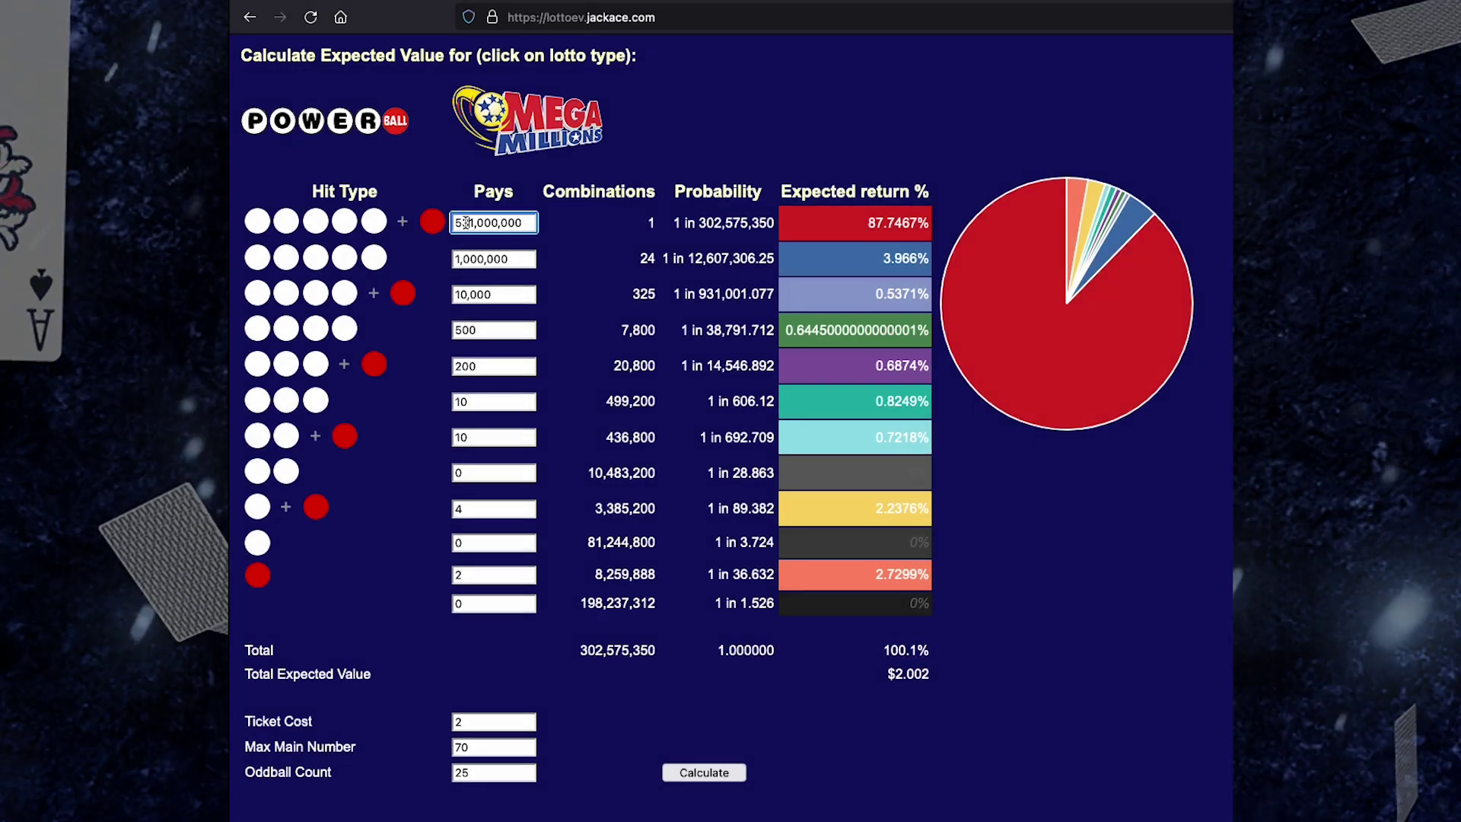
left_click_drag(466, 223, 374, 216)
key("BackSpace")
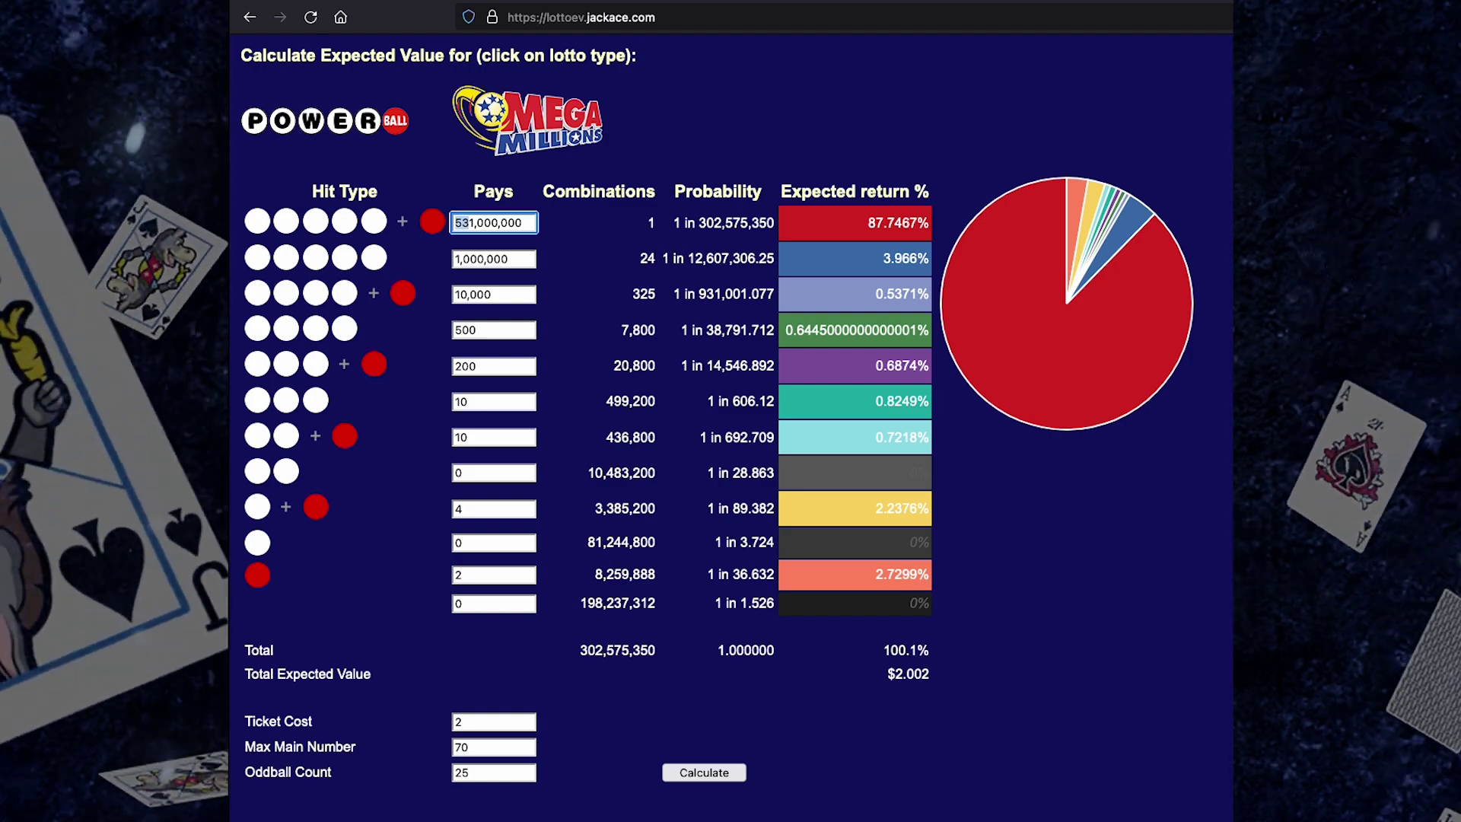
type("1400")
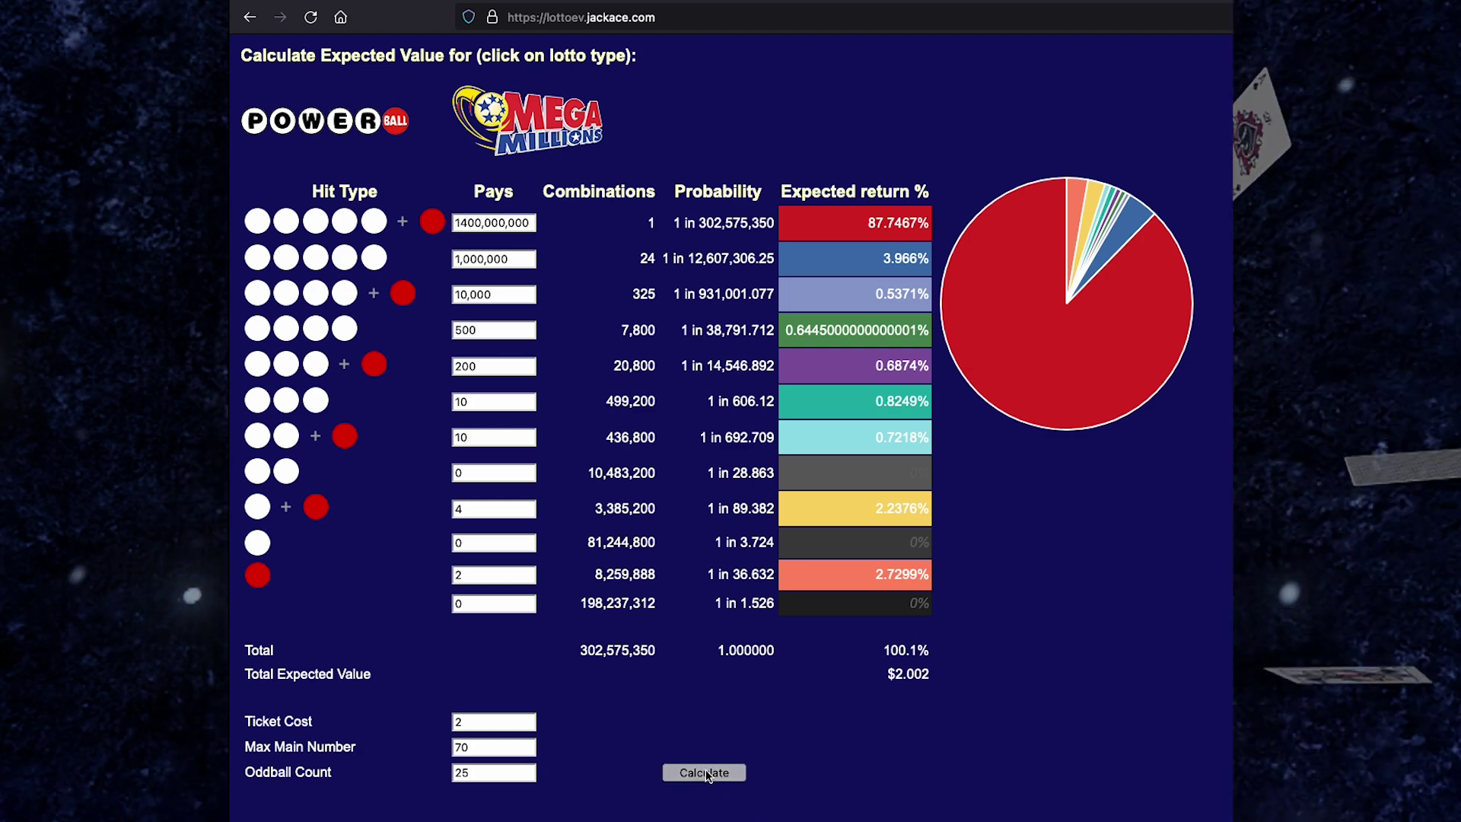
left_click(706, 773)
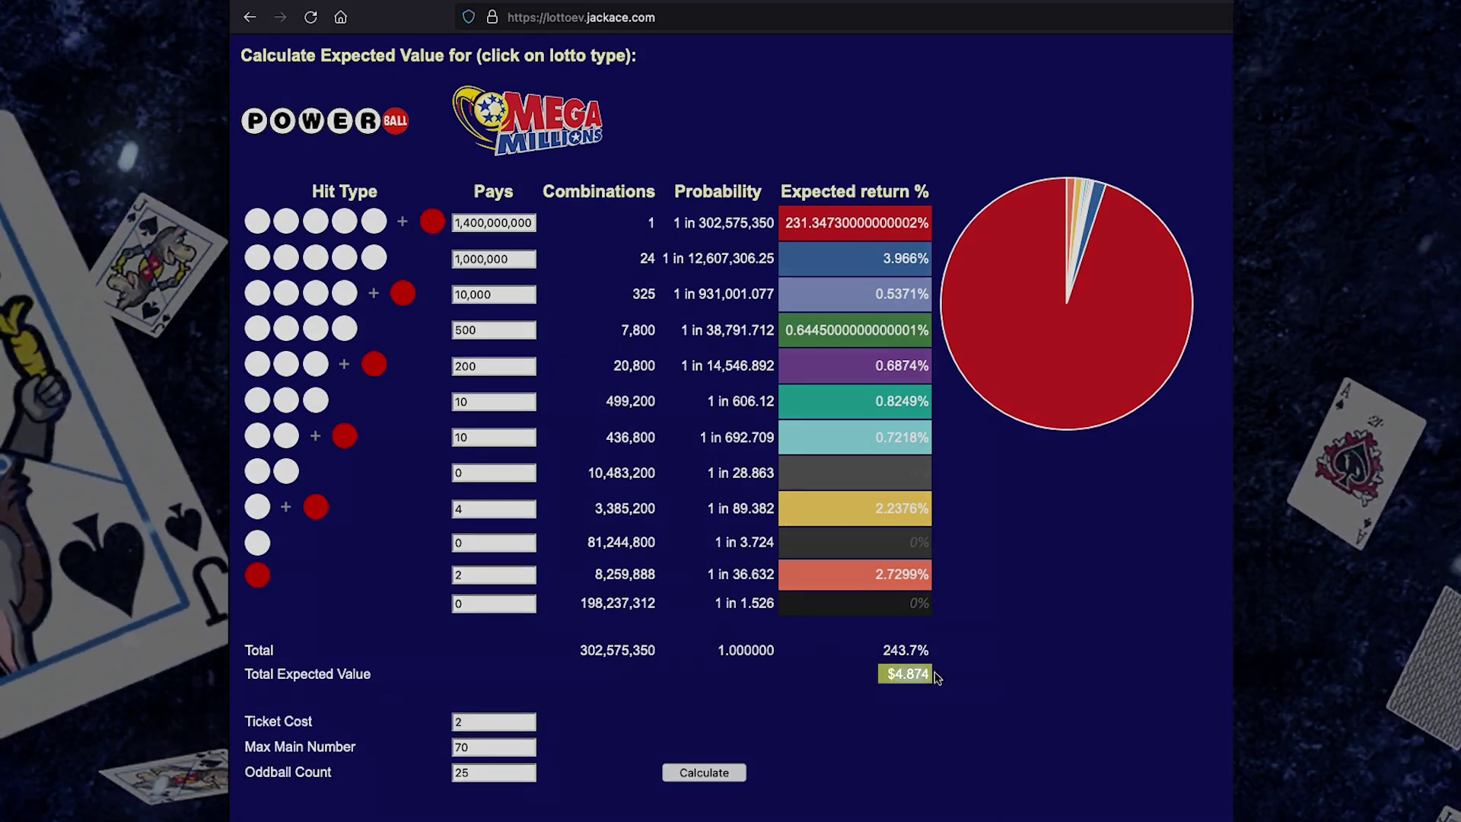
left_click(1024, 701)
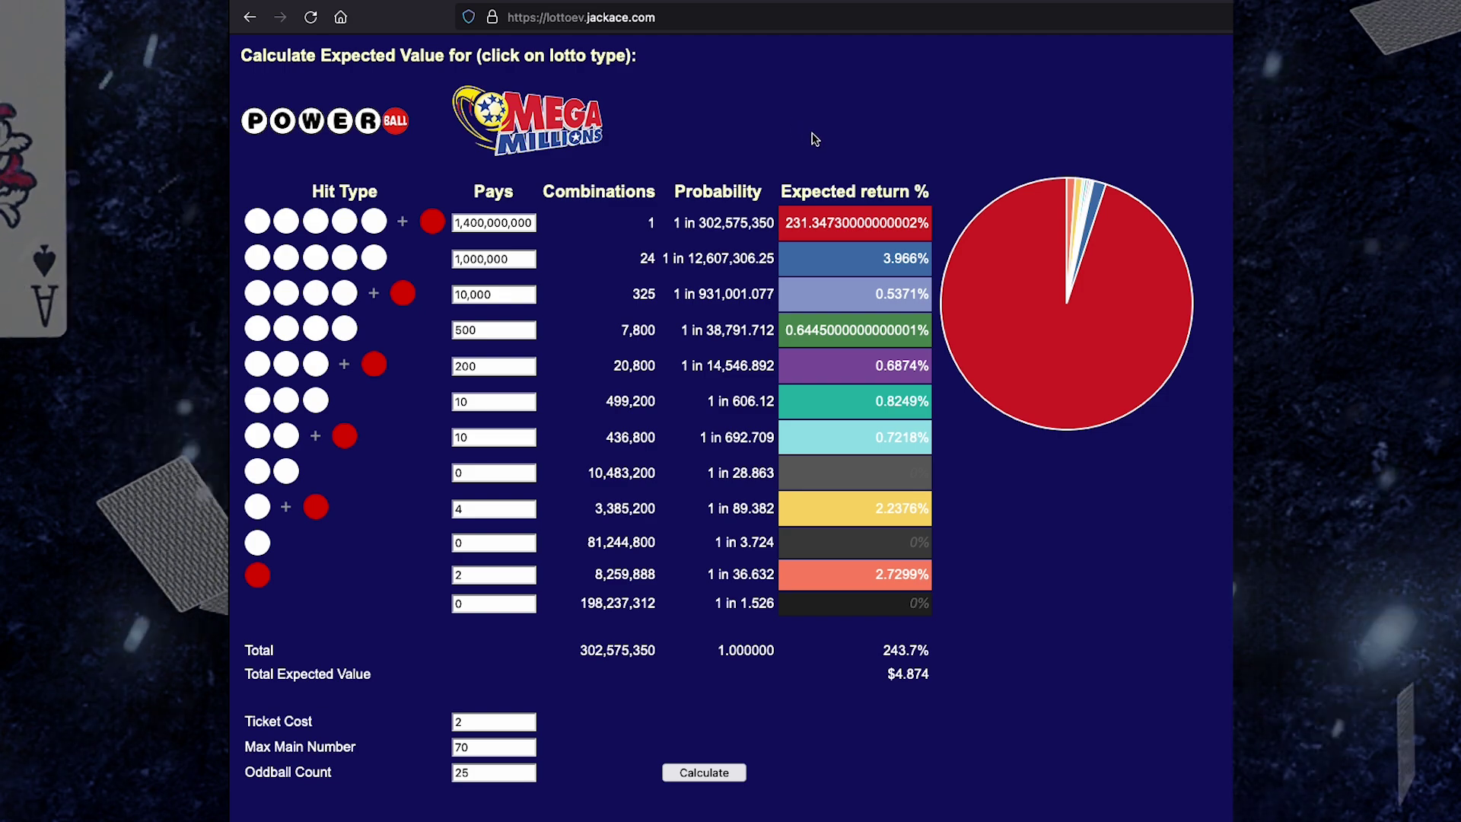
- Switch the calculator back to Powerball and examine the jackpot's slice in the expected return pie chart
left_click(460, 220)
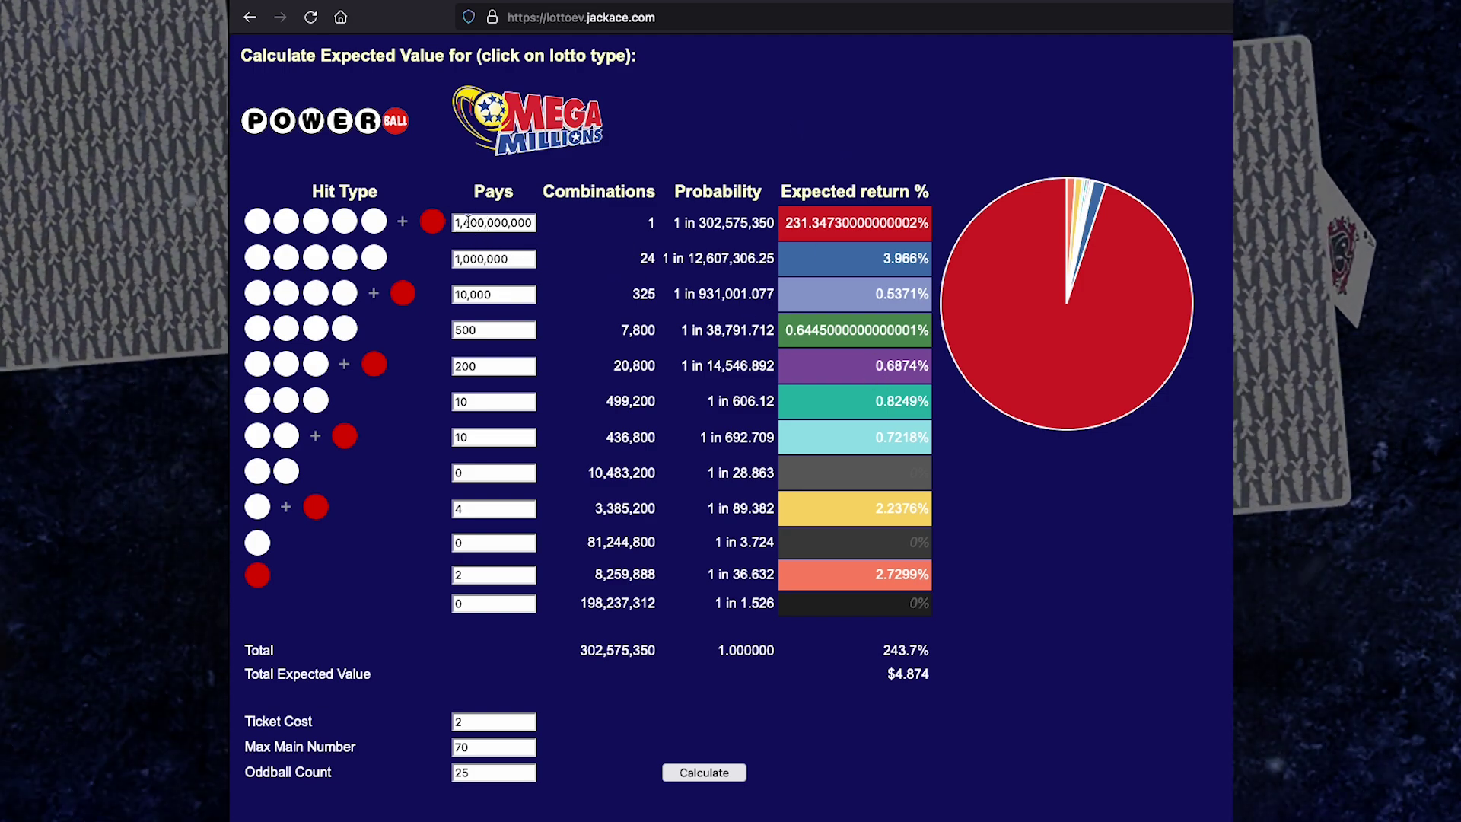
left_click_drag(460, 220, 615, 238)
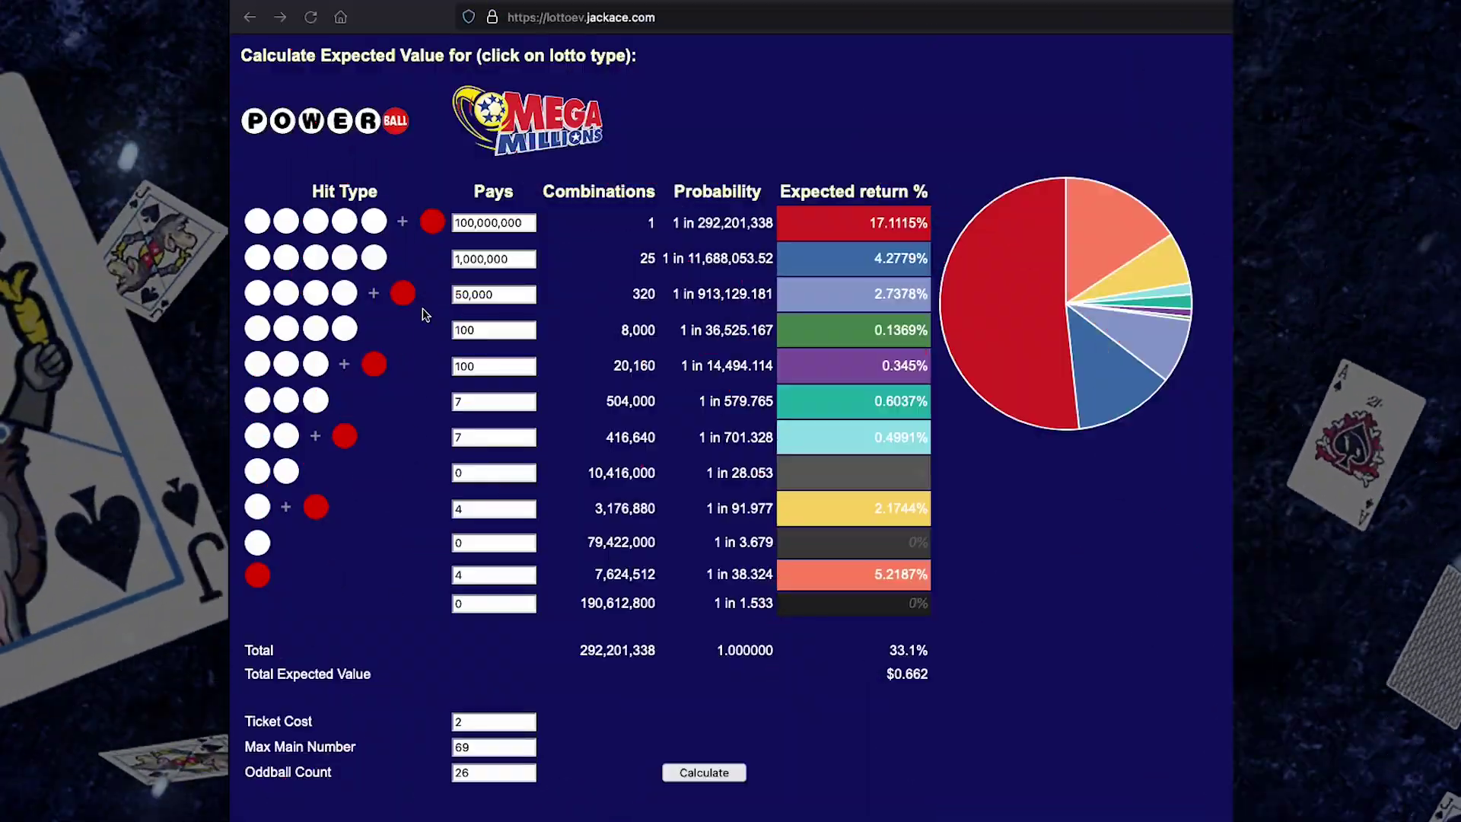
left_click(345, 119)
mouse_move(1058, 232)
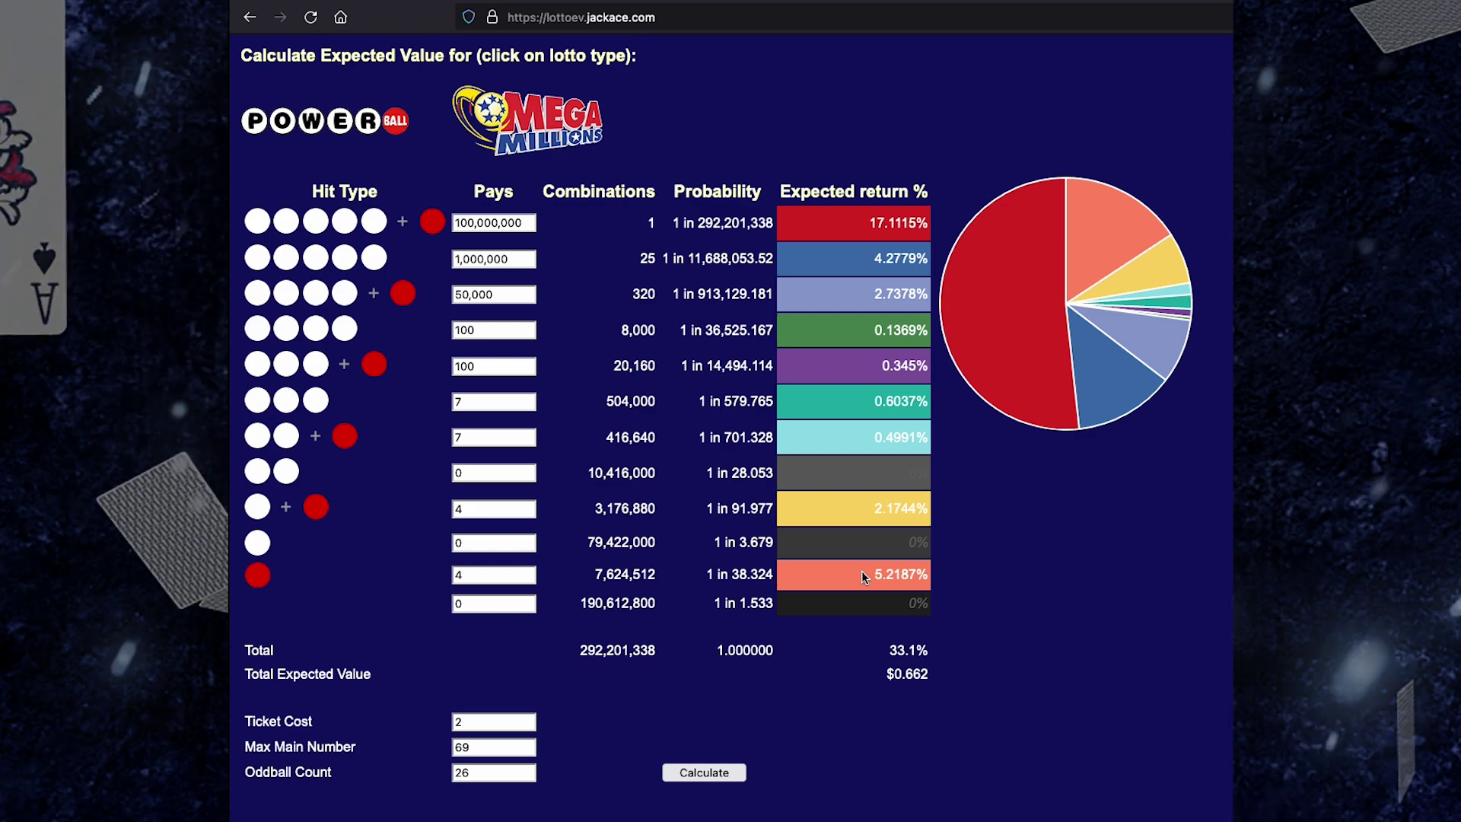
mouse_move(996, 334)
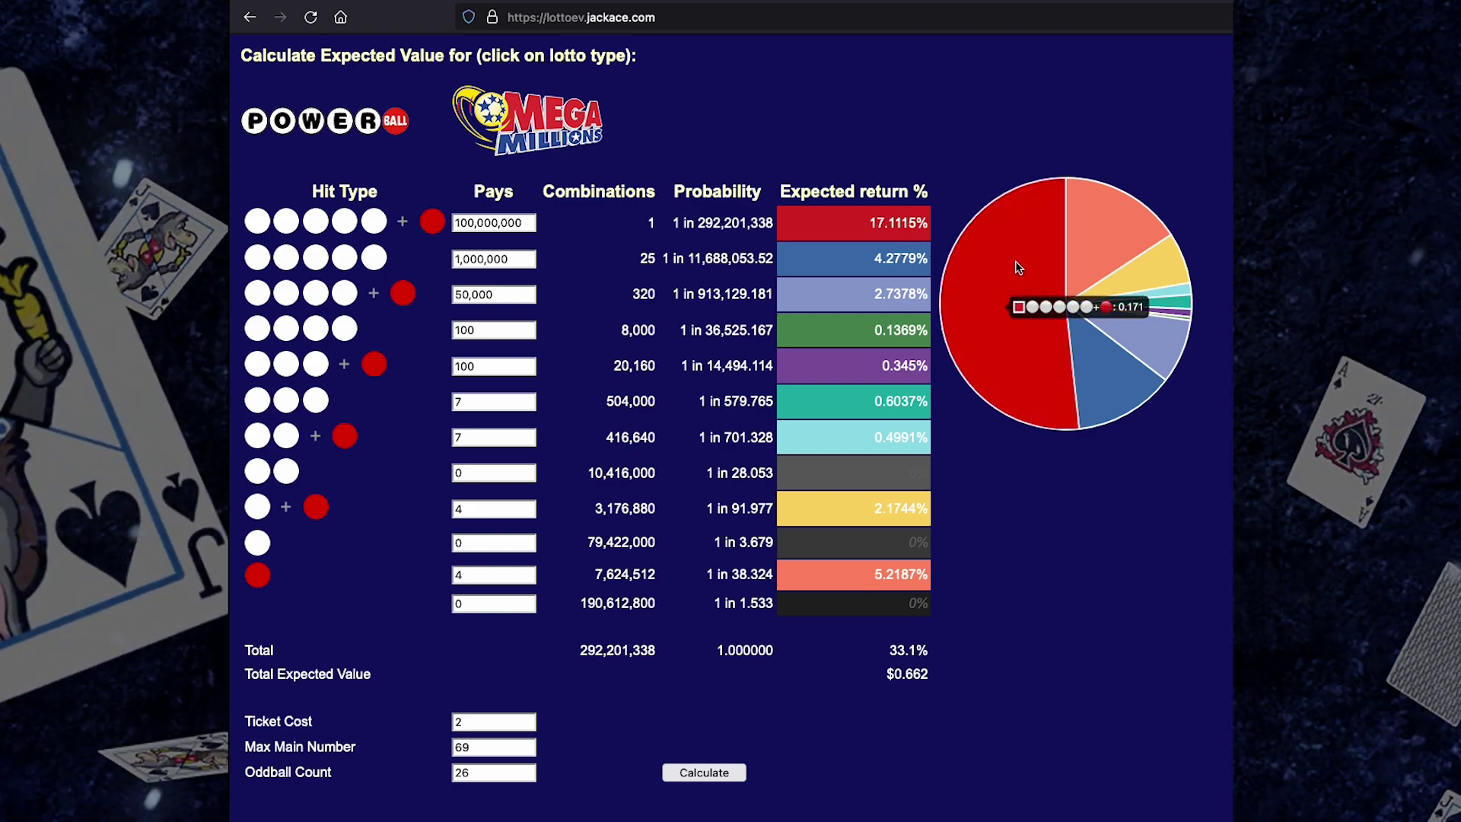